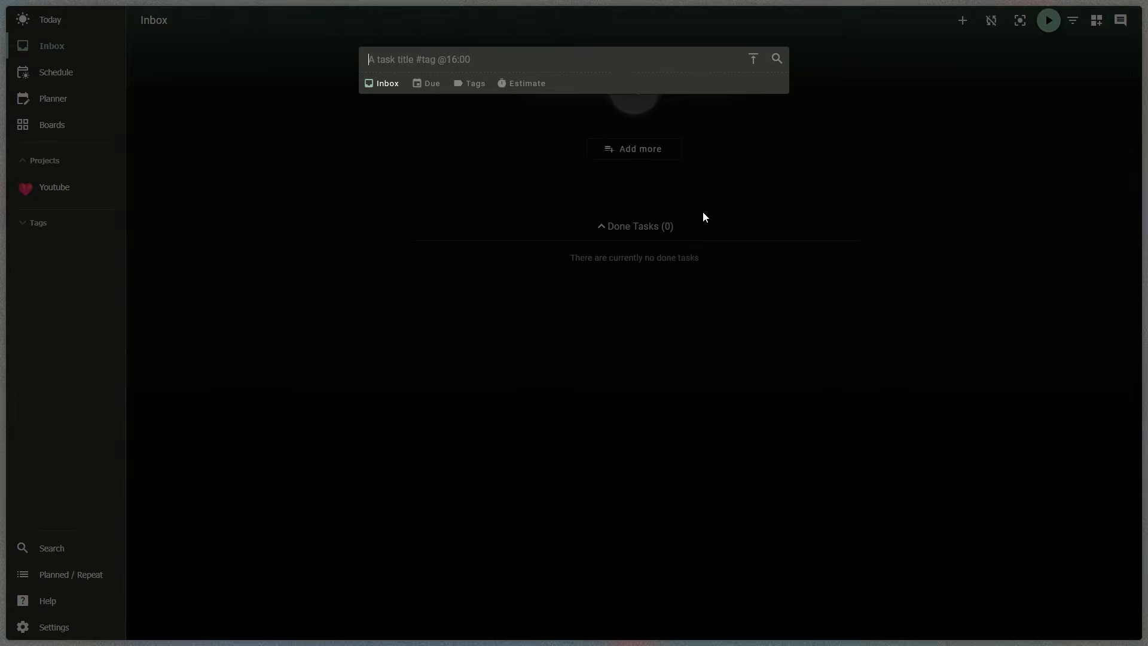
Step: Add the task "Make video to introduce Super Productivity" to the Inbox
type("Make video to introduce Super ")
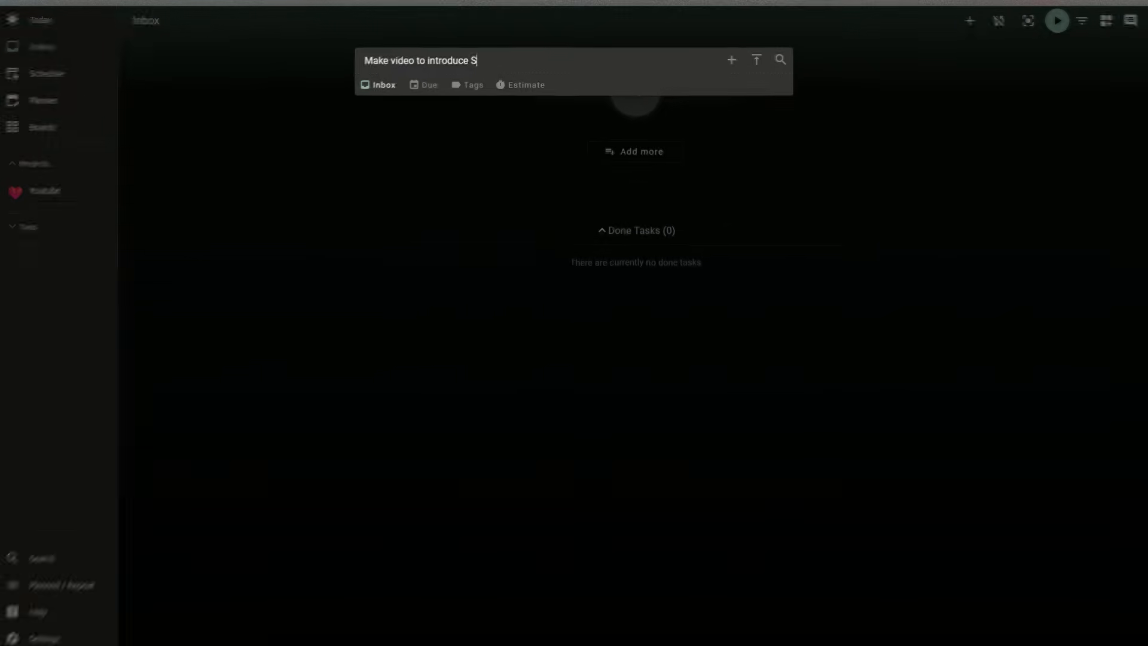
type("Productivity")
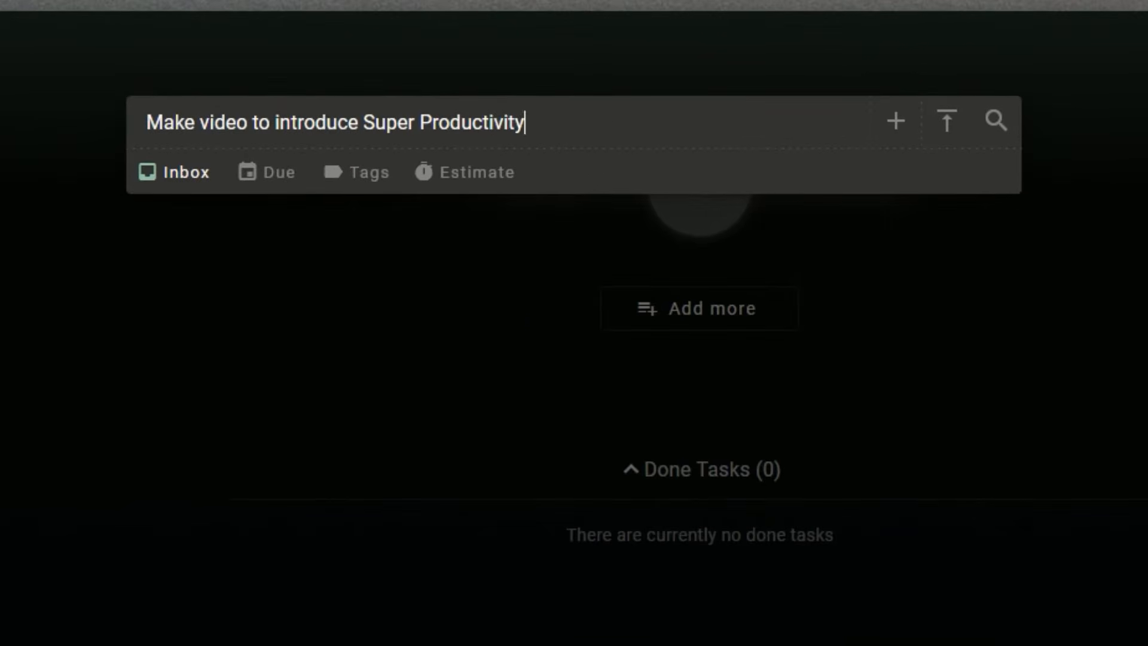
key("Return")
left_click(389, 239)
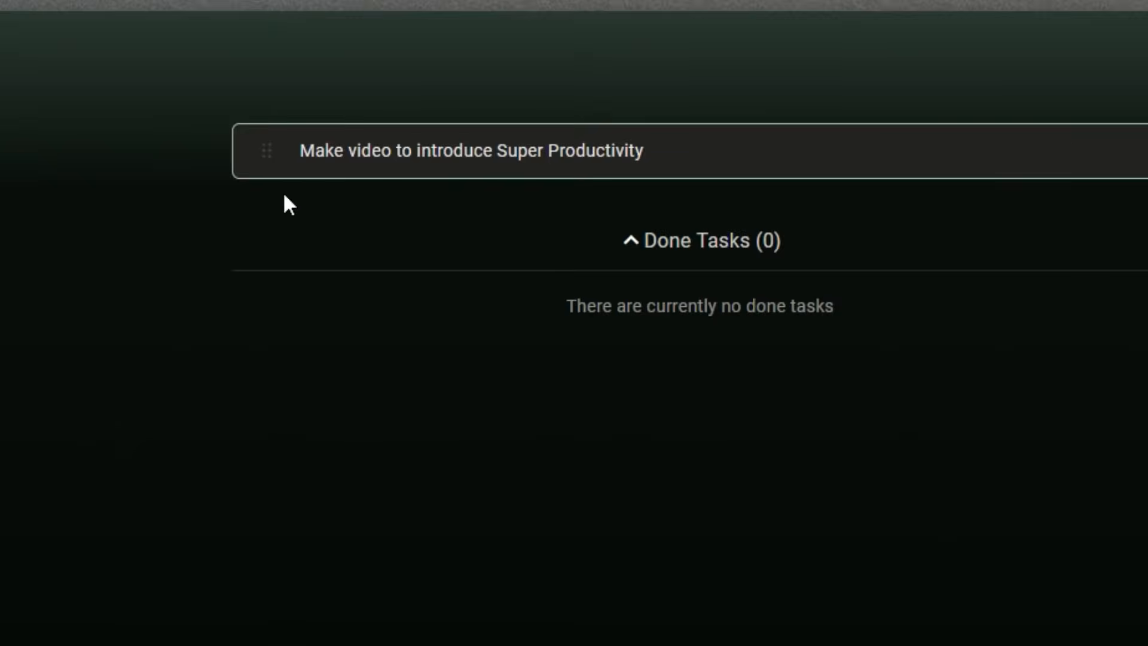
Step: Add the subtask "Do some research" under the "Make video to introduce Super Productivity" task
key("a")
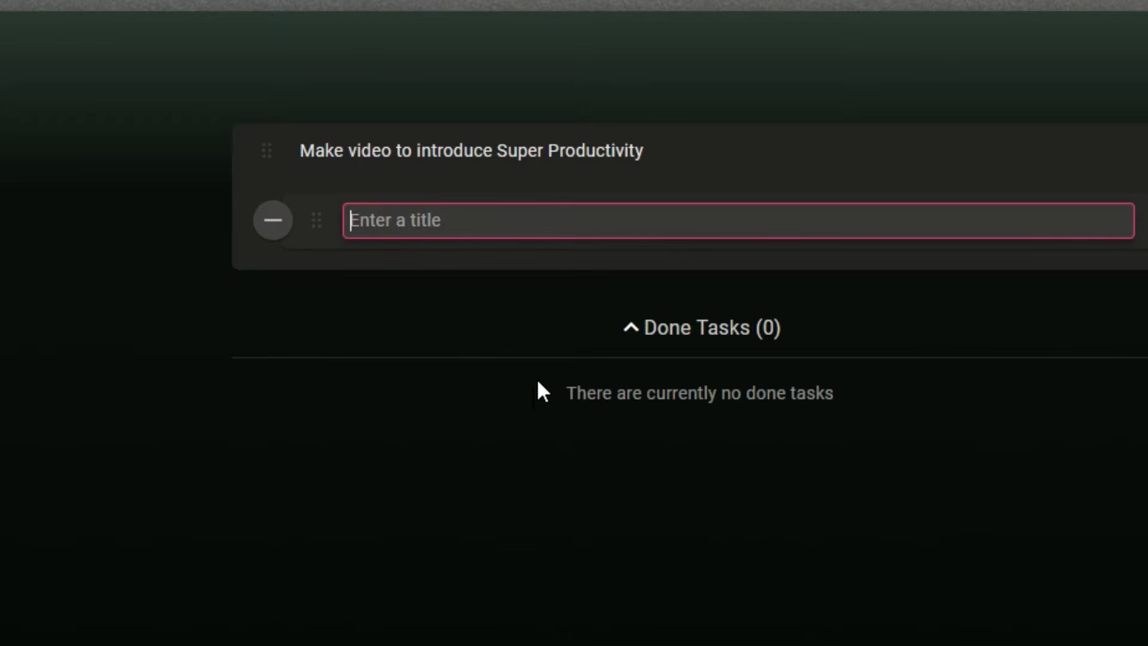
type("Do some research")
key("Return")
Step: Add a new tag named YT to the "Make video to introduce Super Productivity" task
right_click(345, 152)
mouse_move(577, 414)
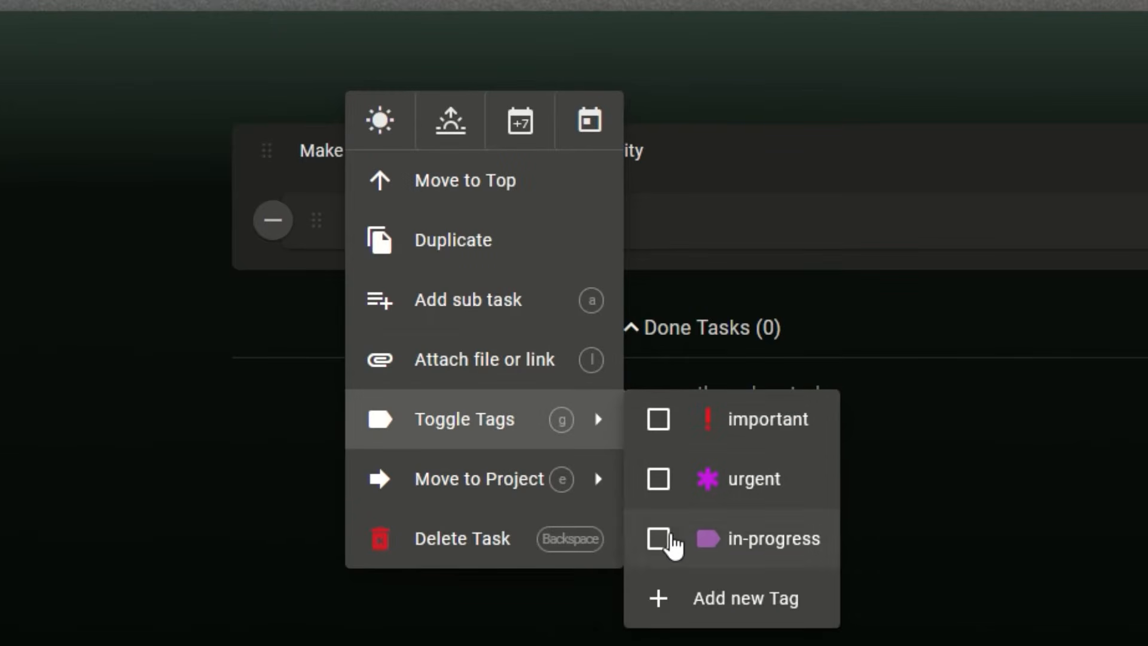
left_click(695, 598)
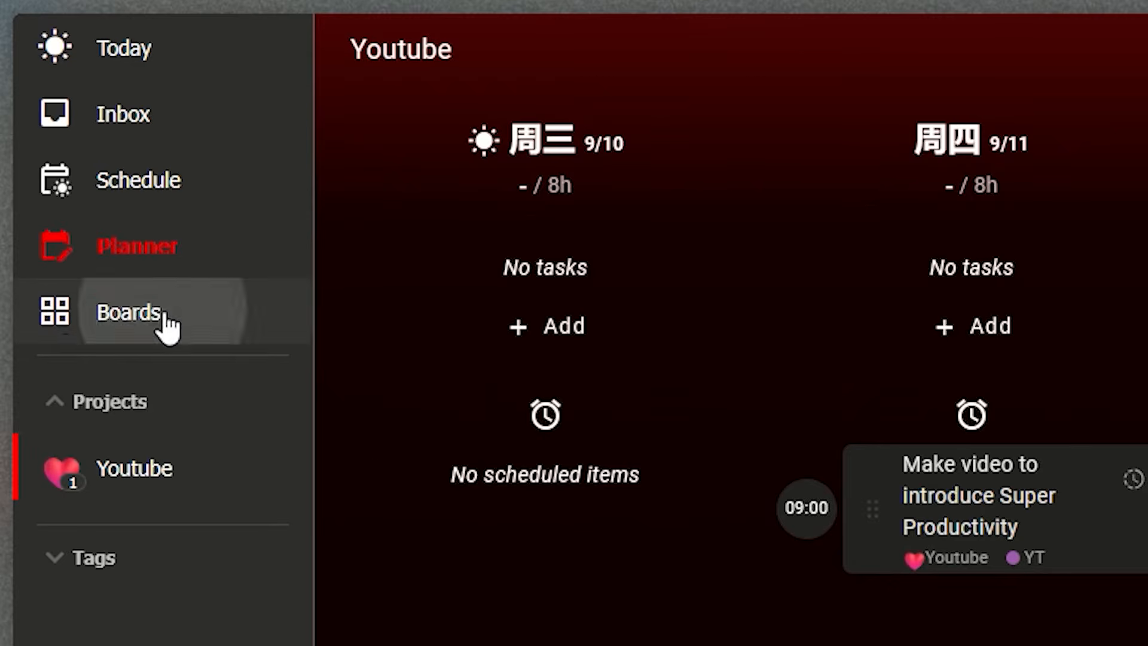
Step: Move the video task to the Urgent quadrant of the Eisenhower Matrix board, and open the Youtube project
left_click(162, 316)
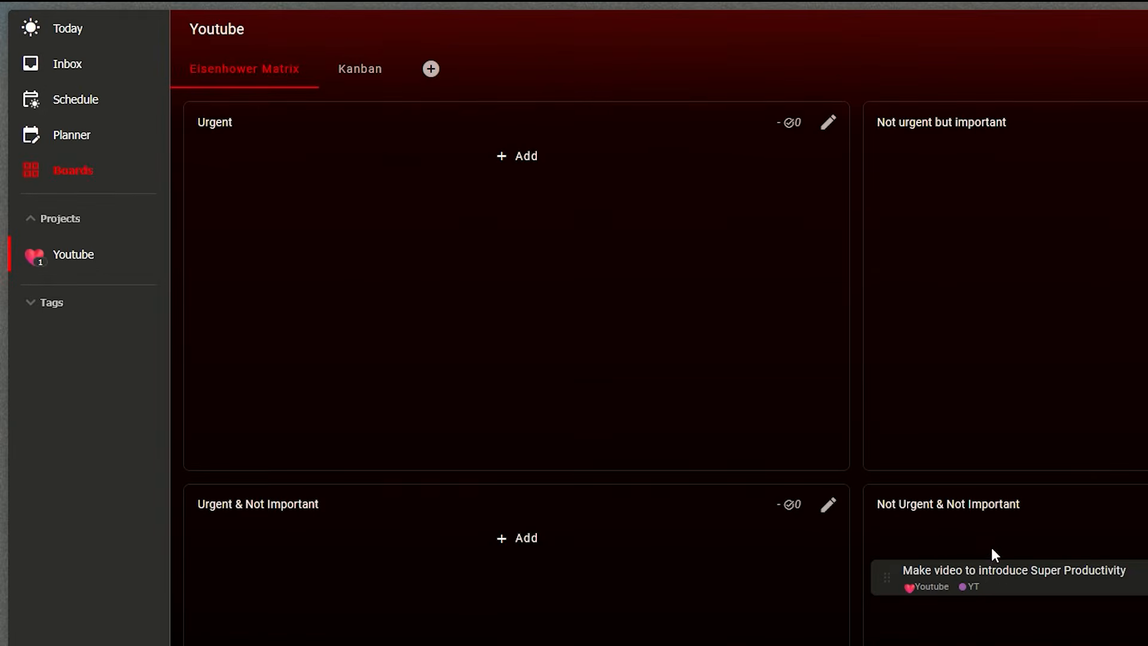
left_click_drag(993, 571, 742, 388)
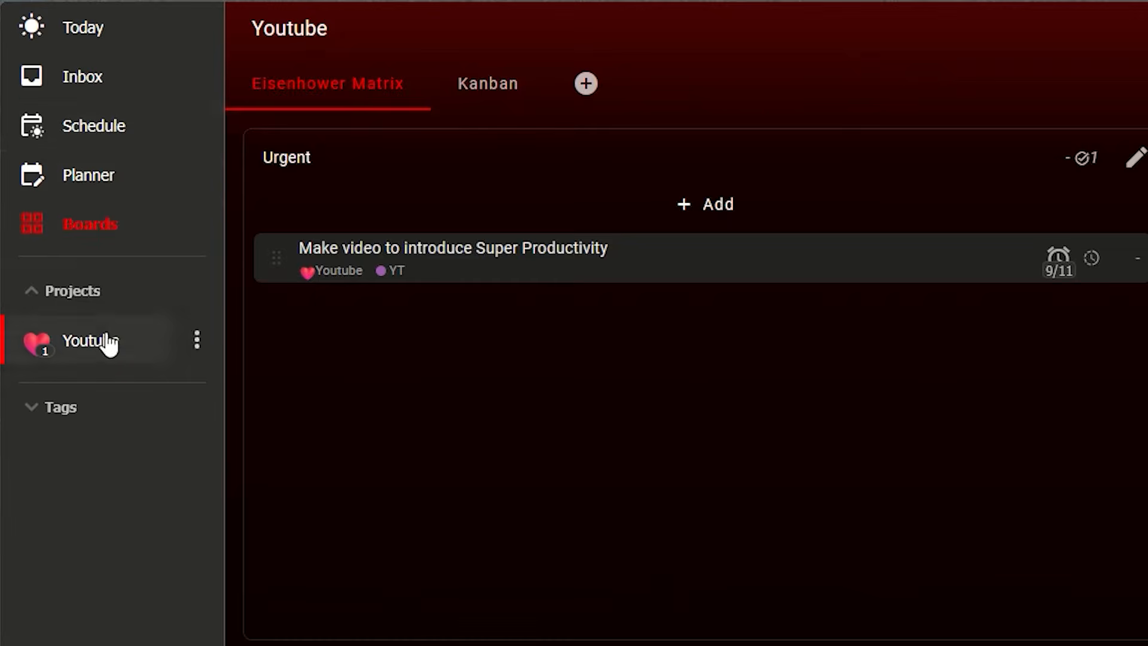
left_click(107, 331)
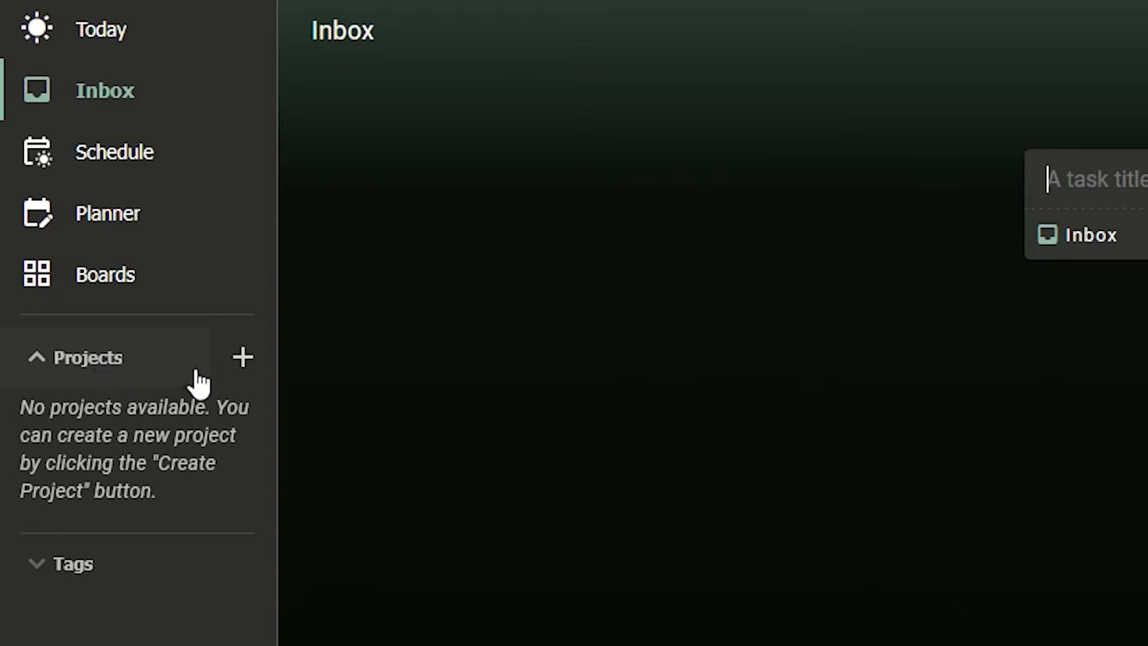
Step: Create a project named Youtube and move the "Make video to introduce Super Productivity" task into it
left_click(241, 356)
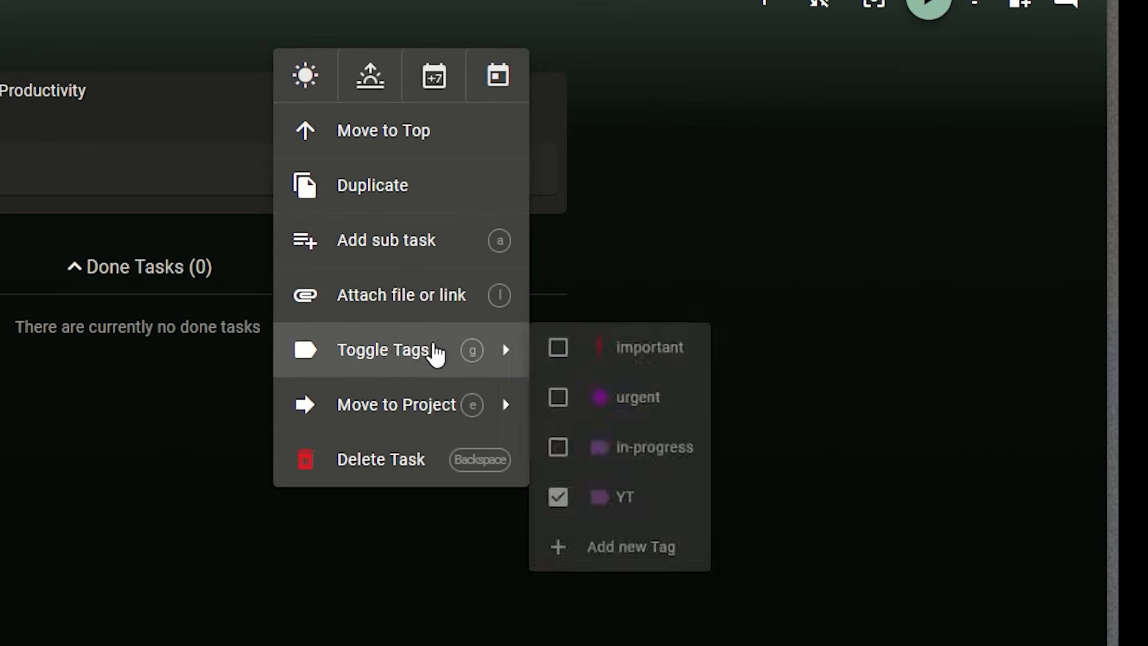
mouse_move(453, 416)
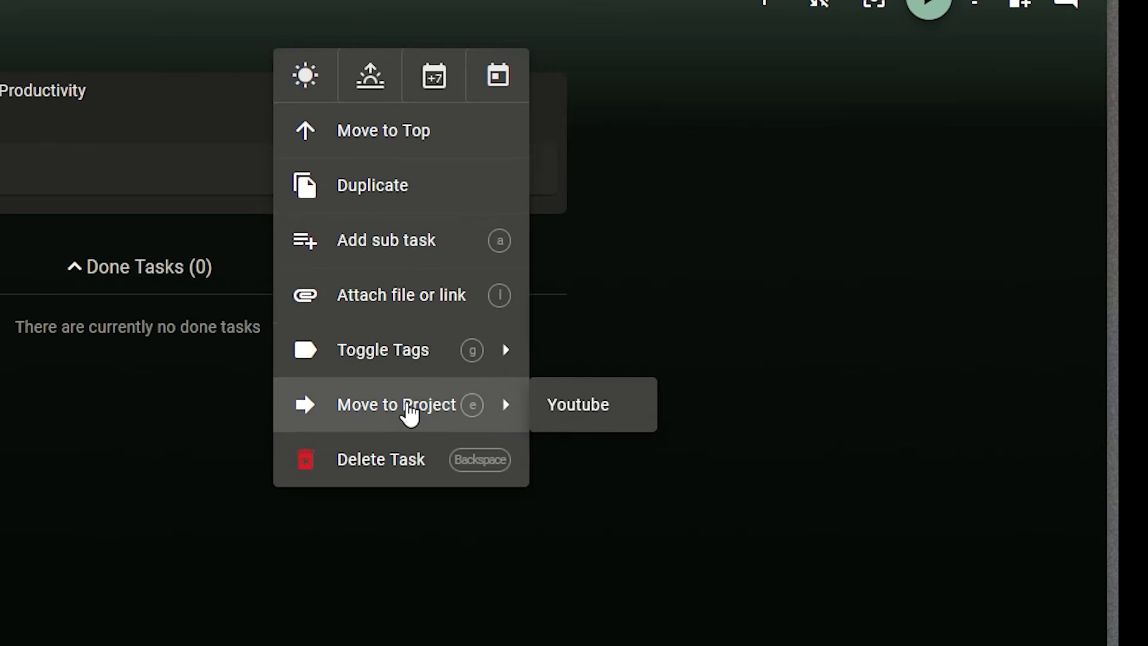
left_click(591, 417)
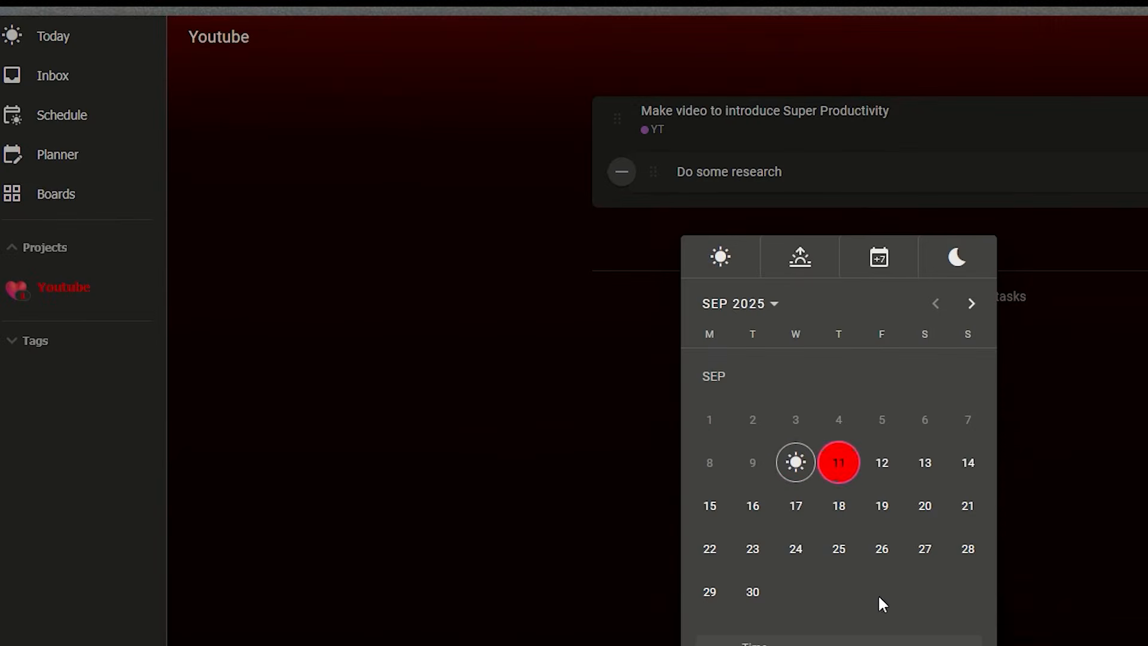
Step: Schedule the video task for September 11 at 9:00 and check it in the Schedule and Planner views
left_click(861, 644)
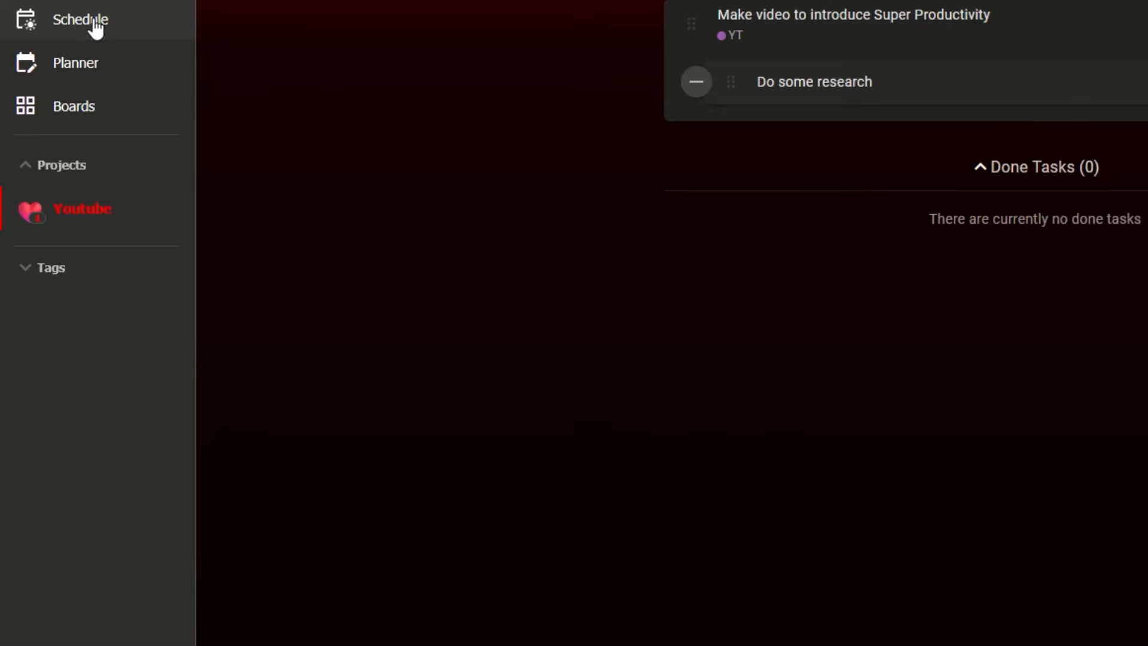
left_click(92, 23)
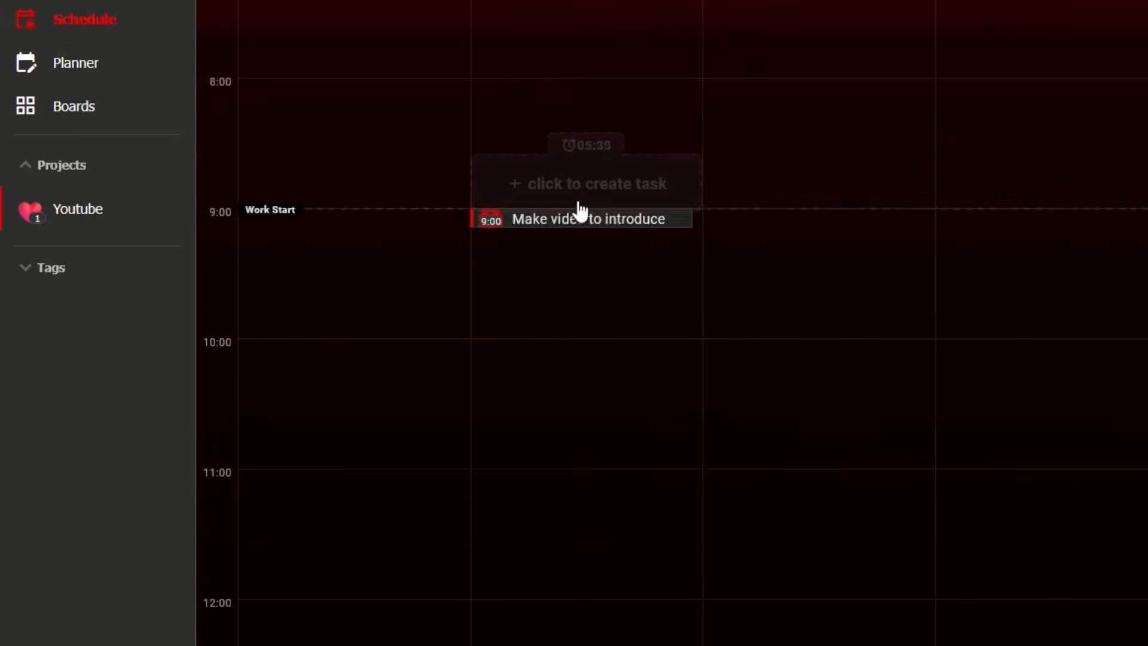
left_click(78, 63)
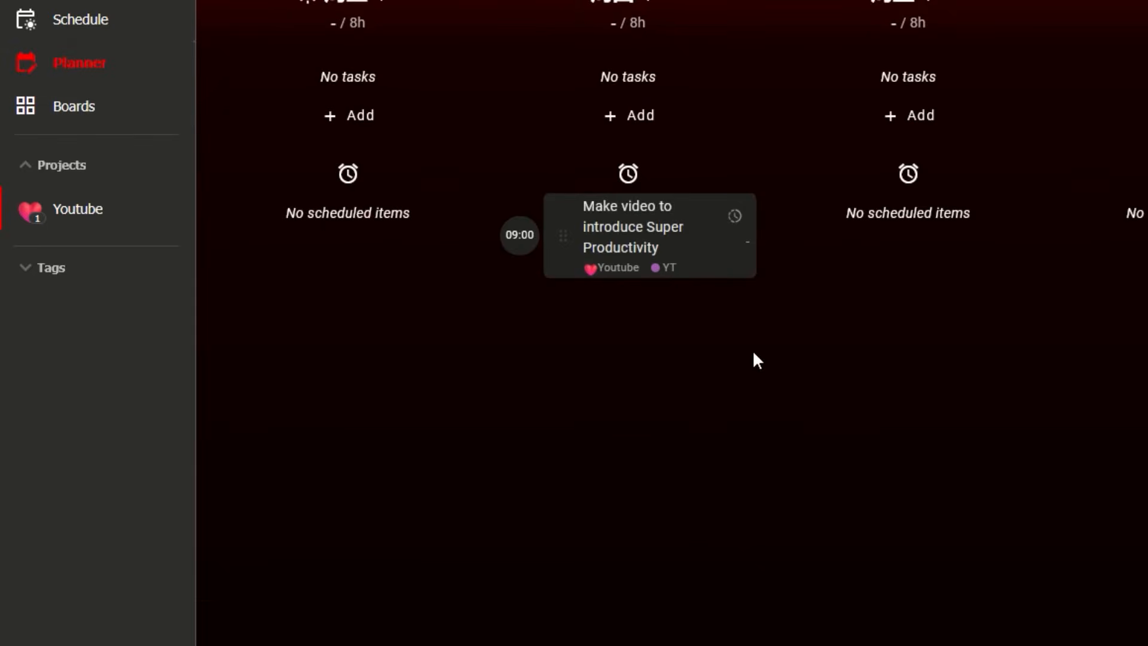
Step: Schedule the "Make video to introduce Super Productivity" task in the Youtube project for today
left_click(78, 209)
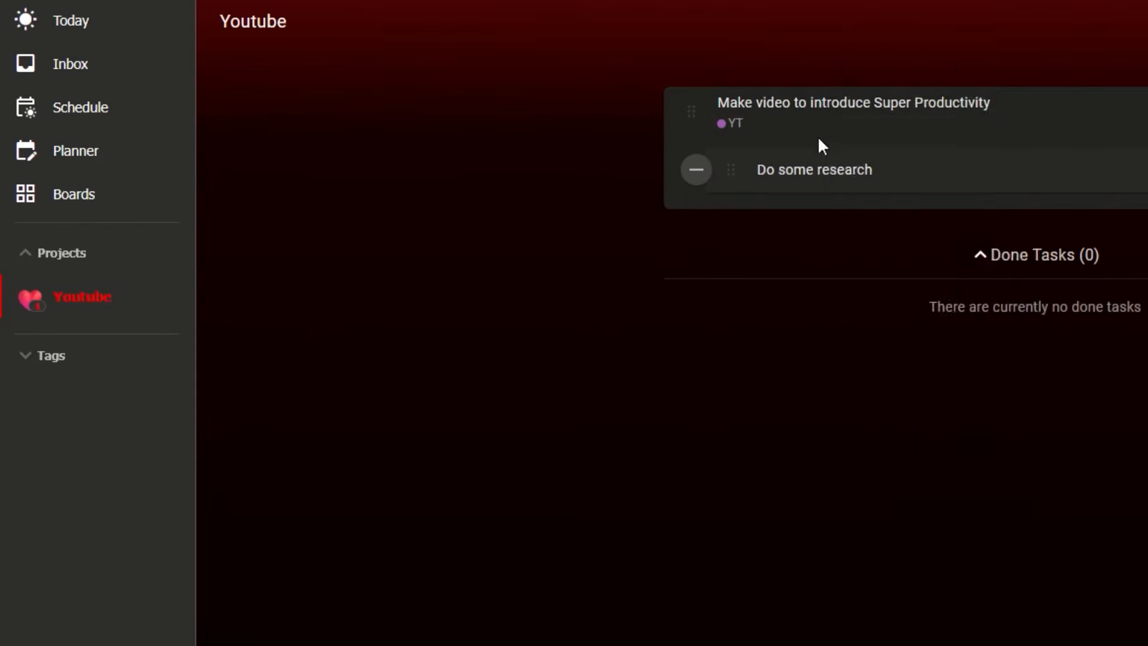
right_click(825, 109)
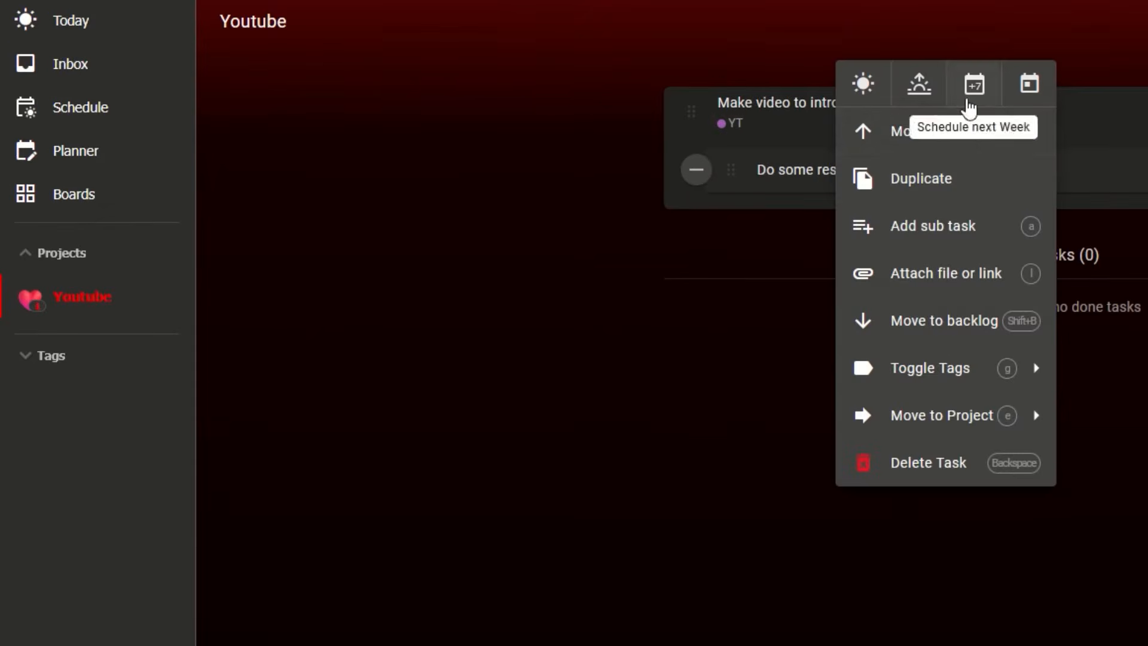
left_click(864, 84)
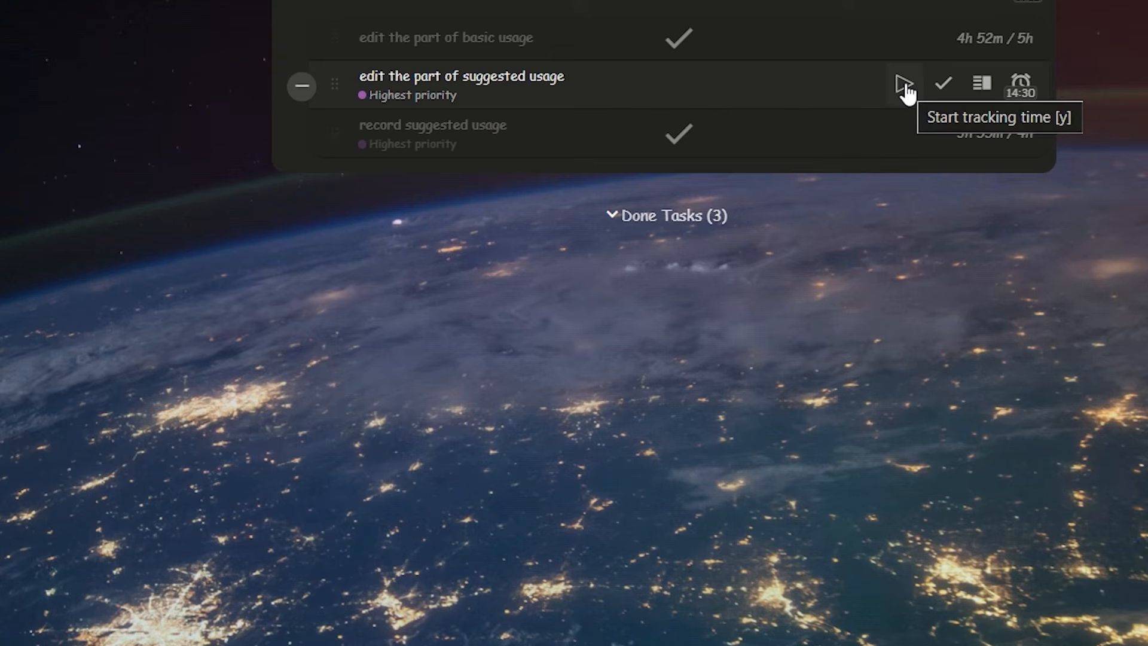
Step: Start time tracking for the subtask "edit the part of suggested usage" and adjust its focus session duration
left_click(904, 85)
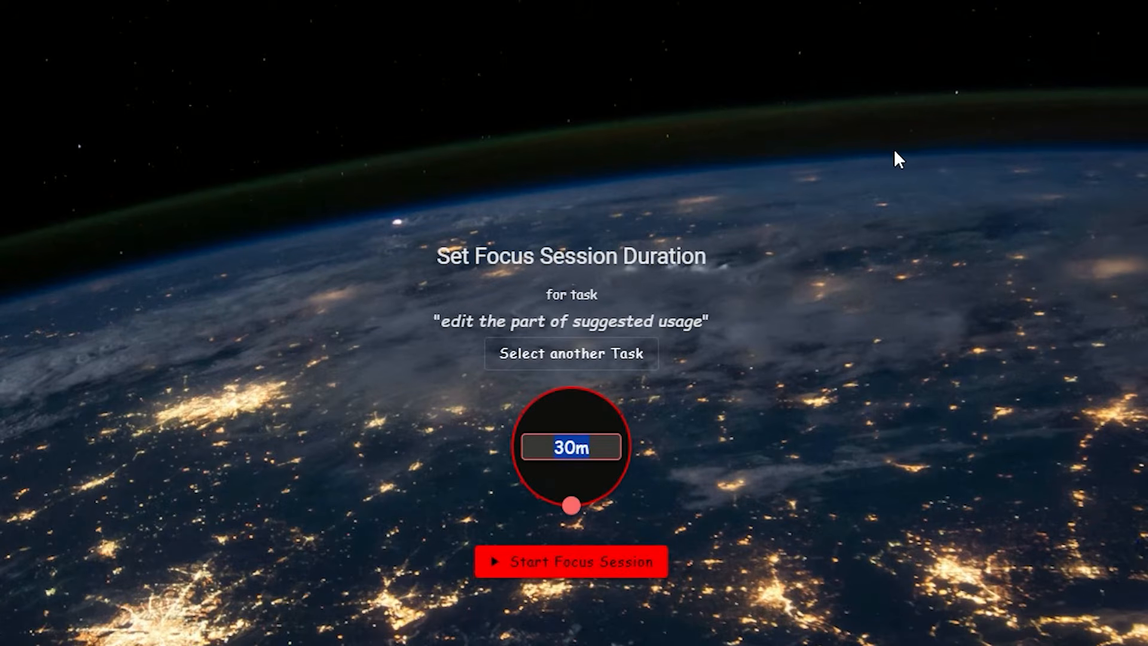
left_click(749, 618)
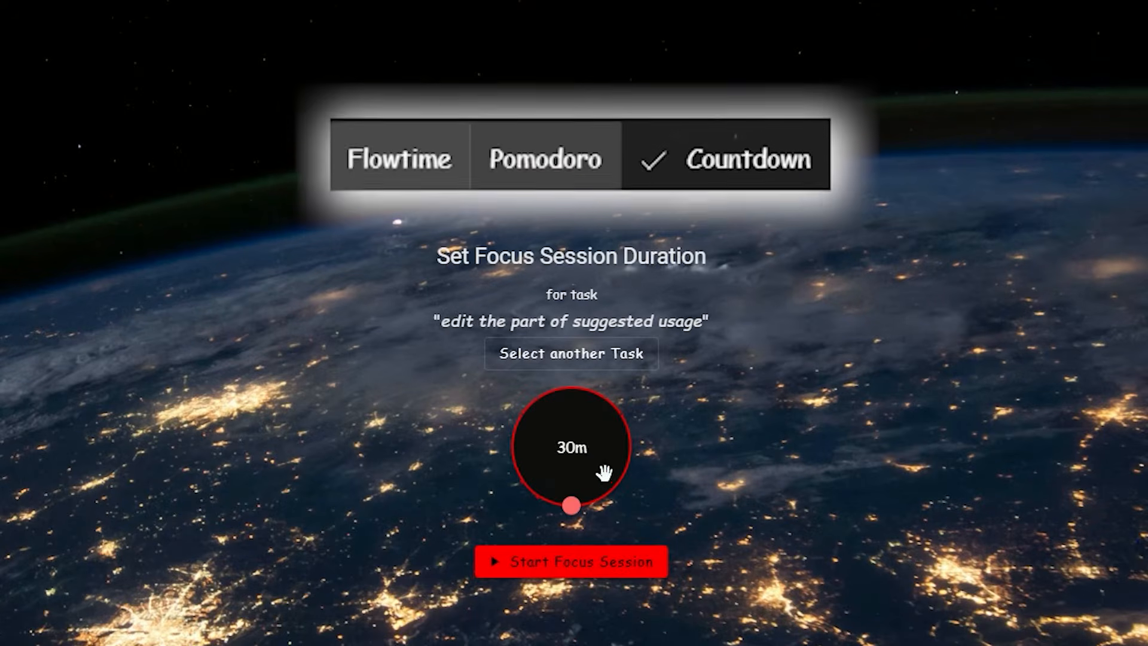
left_click_drag(600, 467, 593, 512)
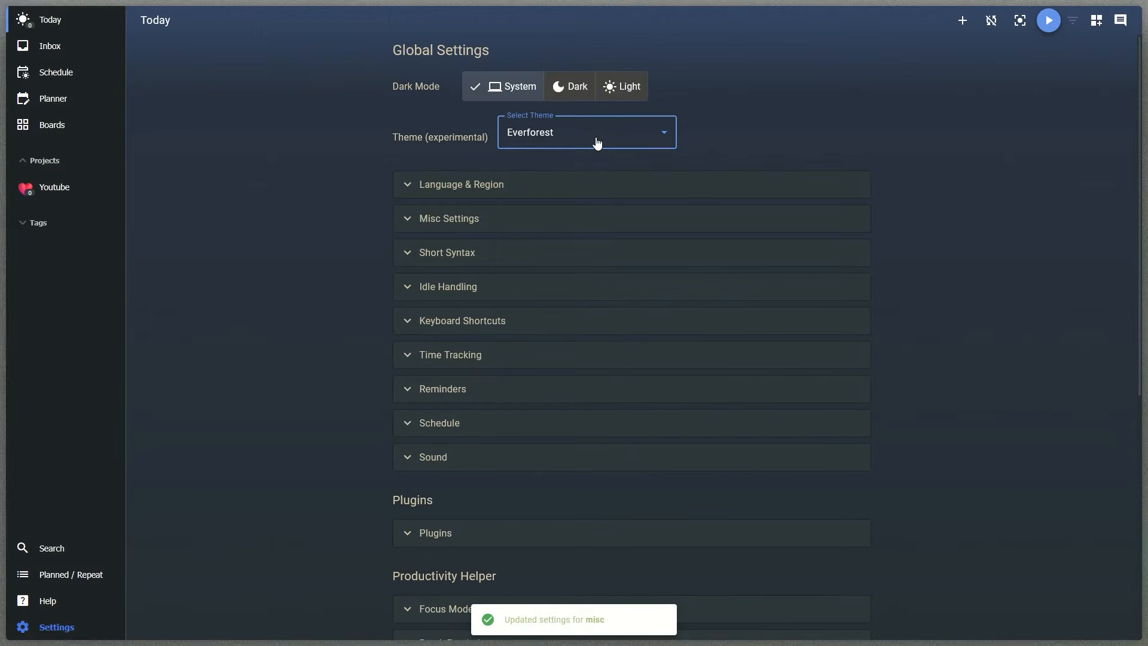
Step: Try the Dark Base, Glass and Rainbow themes in the global settings
left_click(597, 142)
left_click(595, 222)
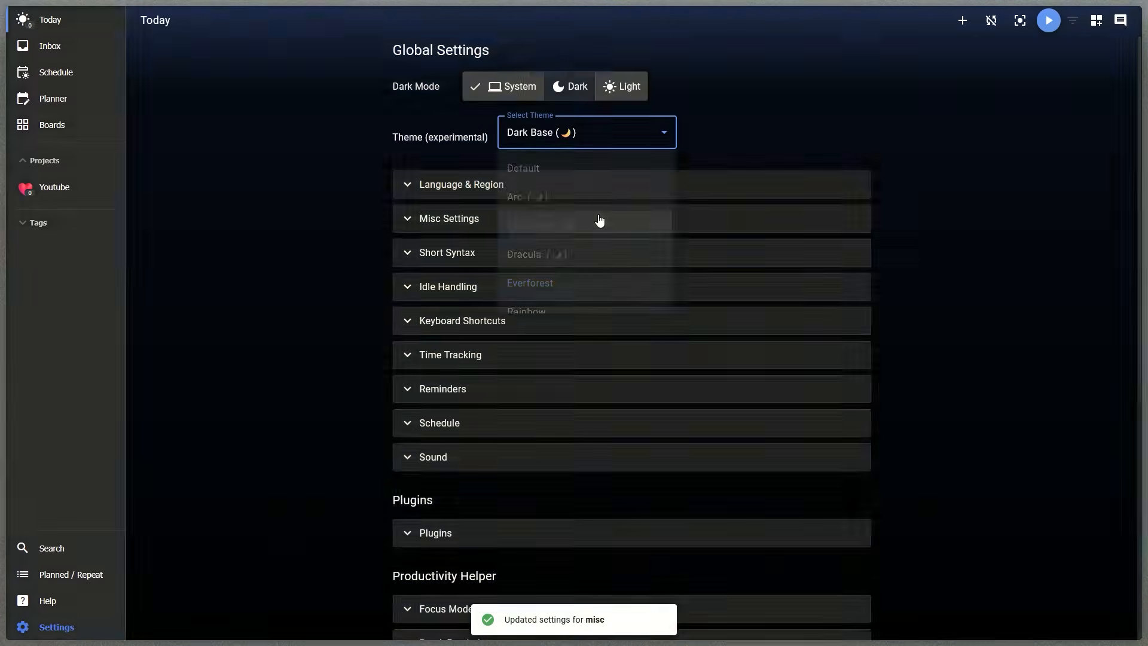
left_click(602, 131)
scroll(602, 269, "down", 2)
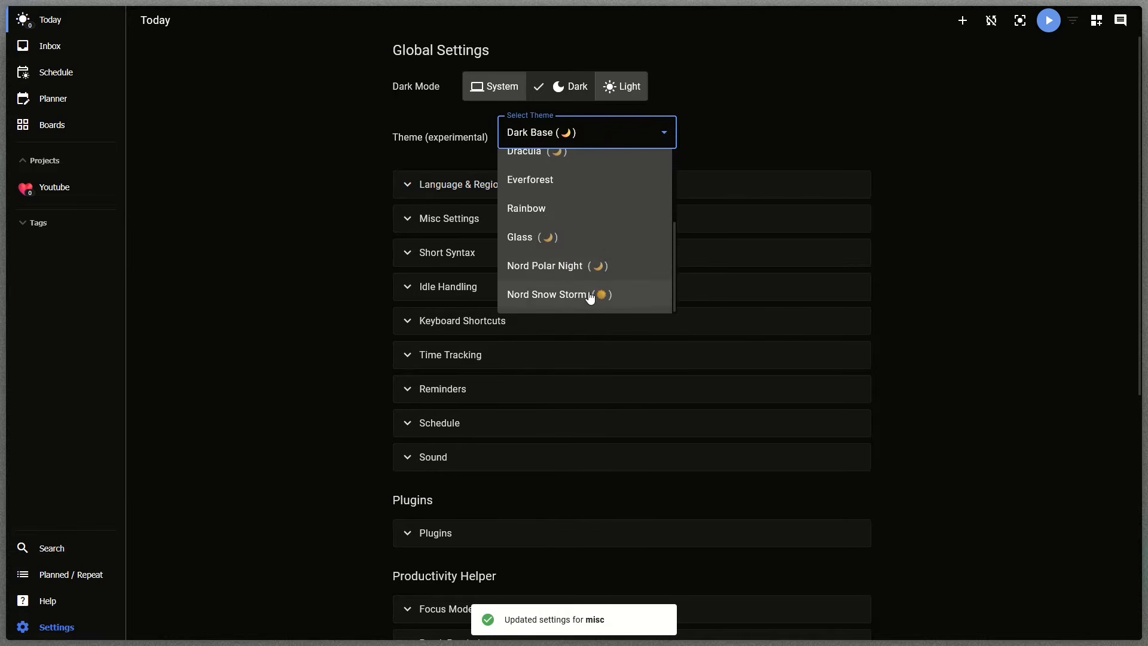
left_click(590, 238)
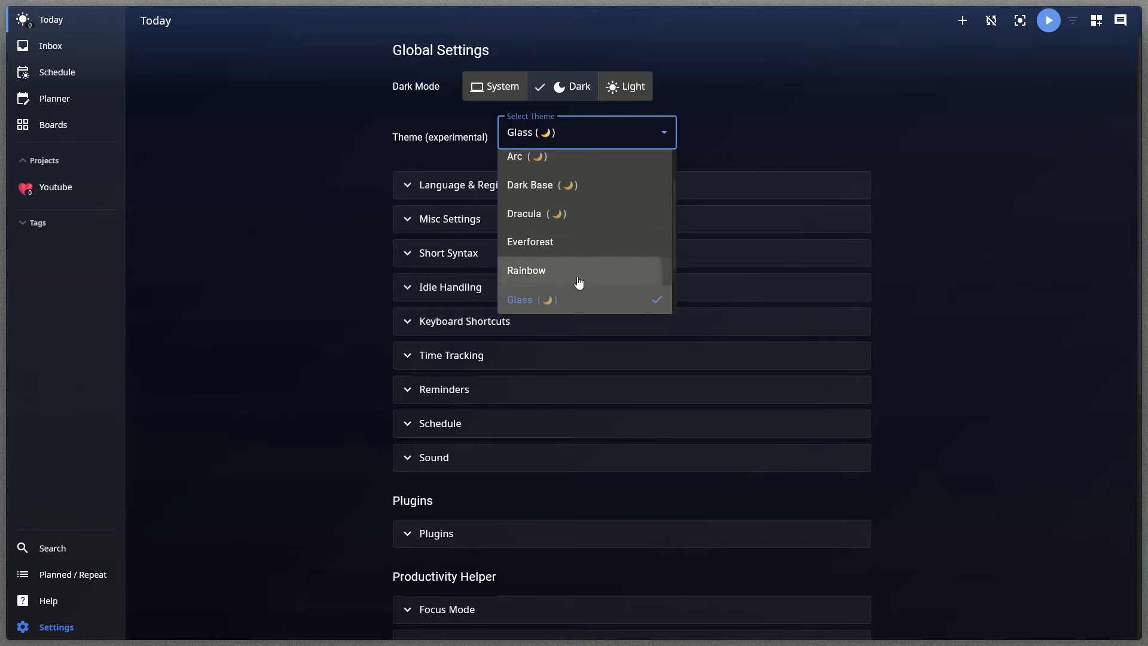
left_click(578, 272)
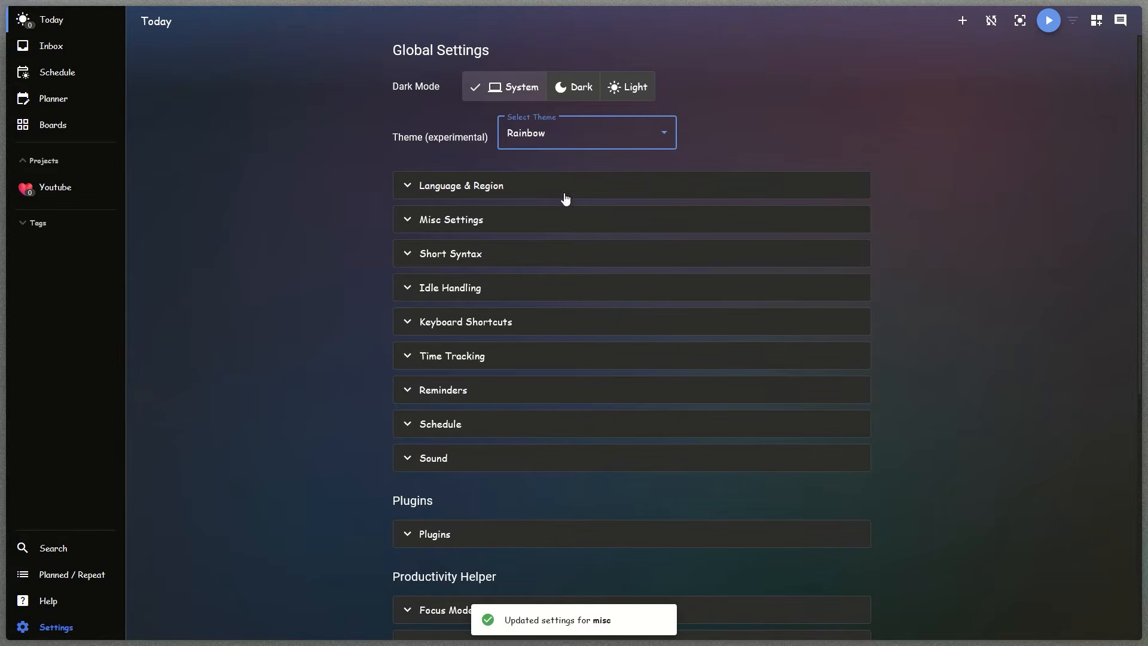
Step: Set the theme to Glass and return to the Today task list
left_click(569, 143)
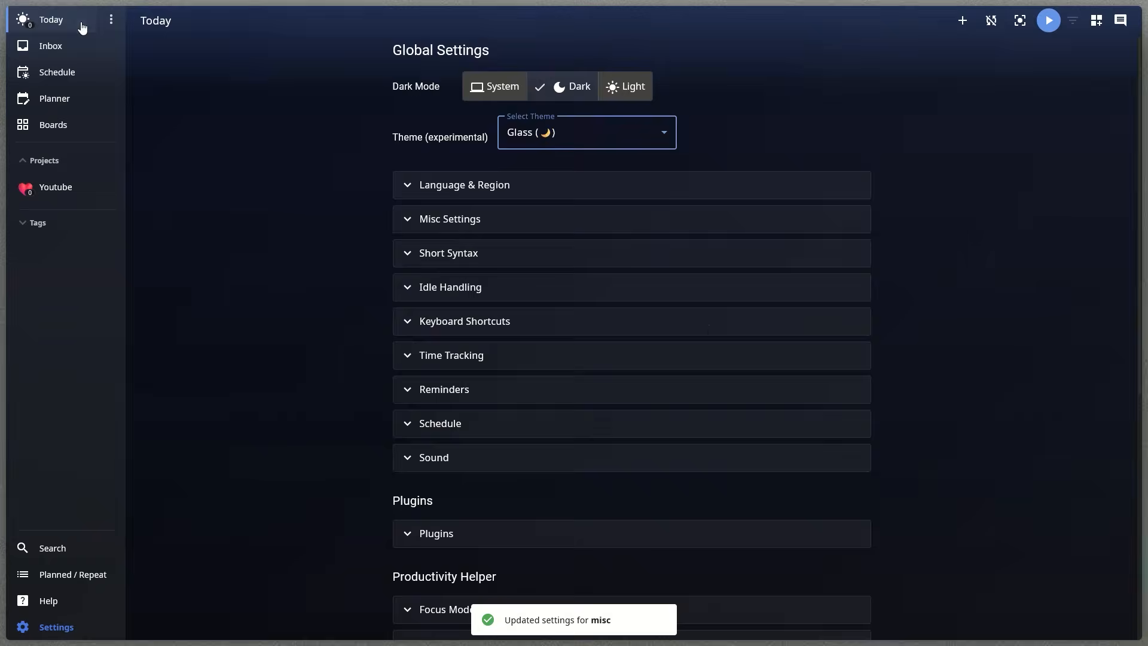
left_click(80, 25)
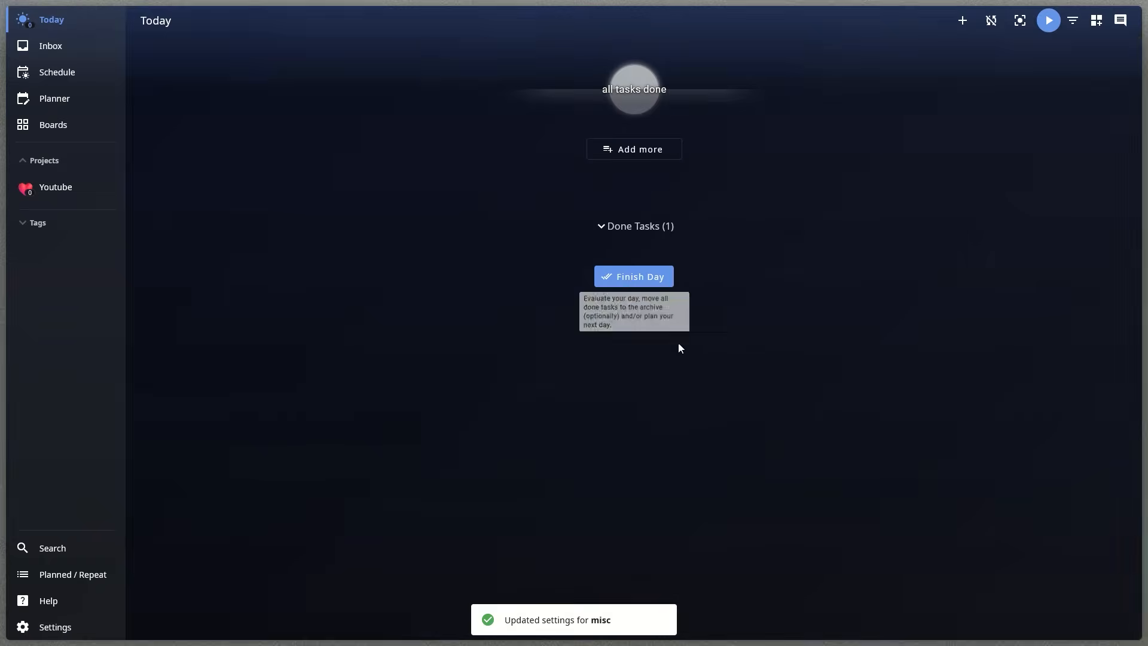
left_click(651, 463)
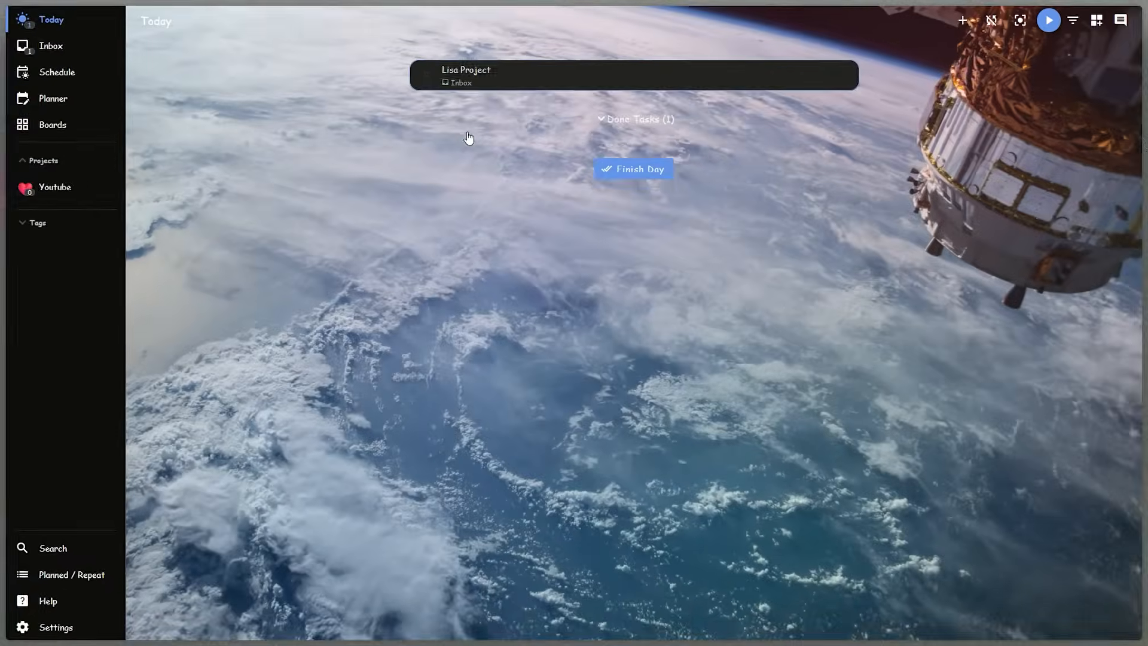
Step: Add an untitled subtask to the project task in Today and retitle the parent task as an email to confirm dates
key("a")
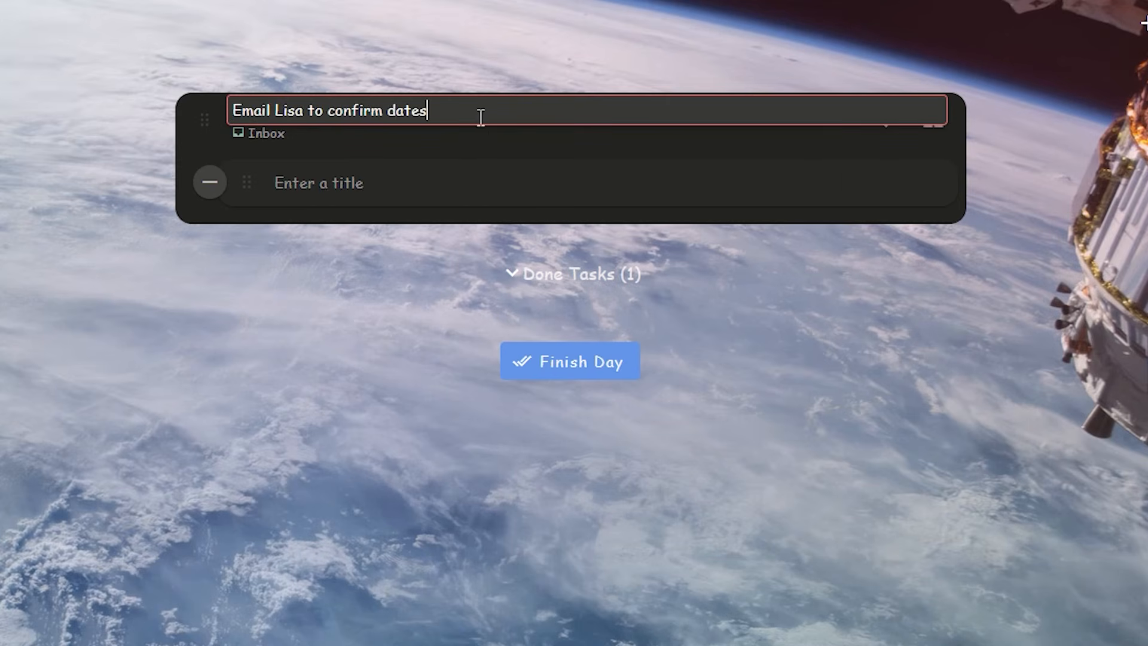
key("Return")
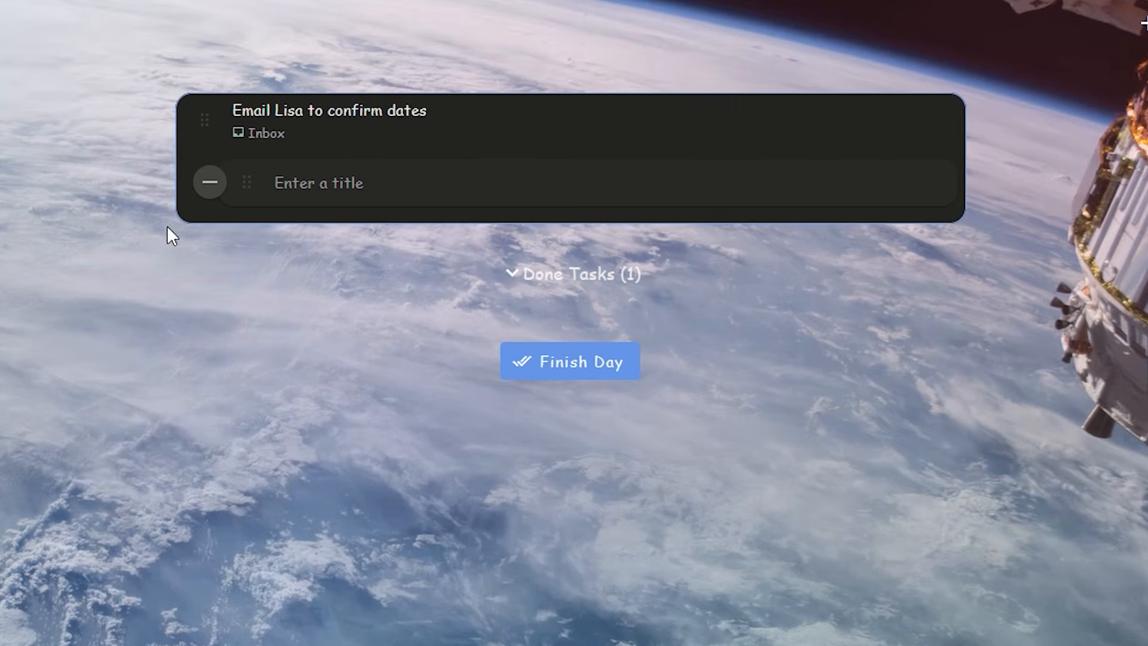
left_click(307, 178)
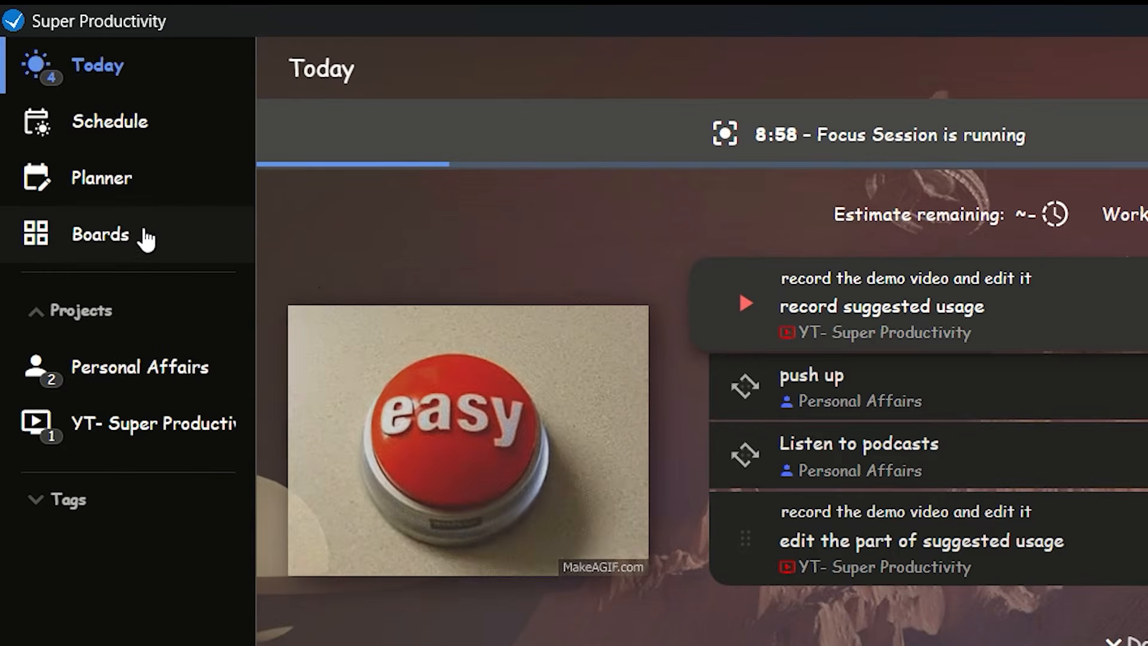
Step: Open the boards overview while the focus session is running
left_click(136, 239)
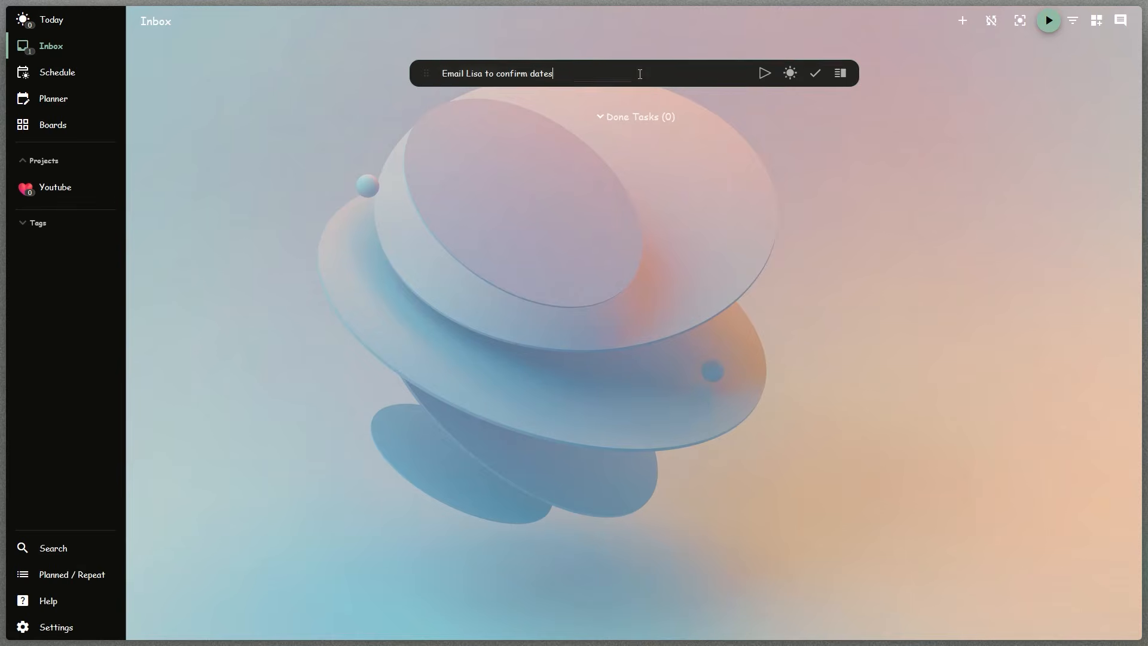
Step: Set the time estimate of the Inbox task about emailing to confirm dates to 2 hours
right_click(640, 74)
left_click(712, 116)
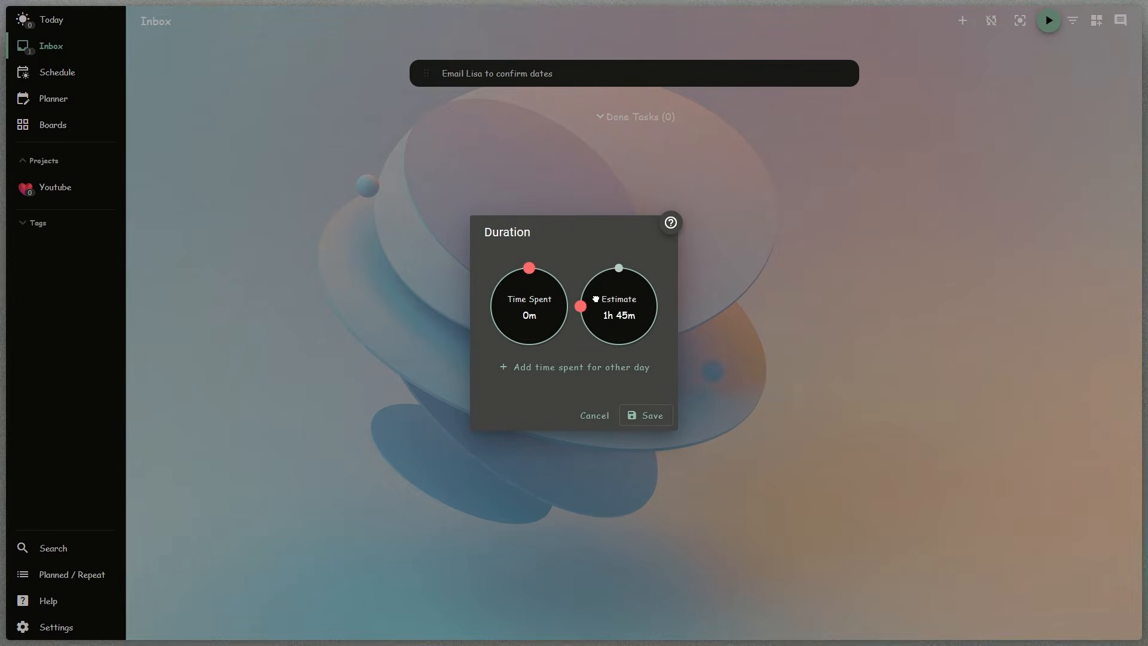
left_click(648, 416)
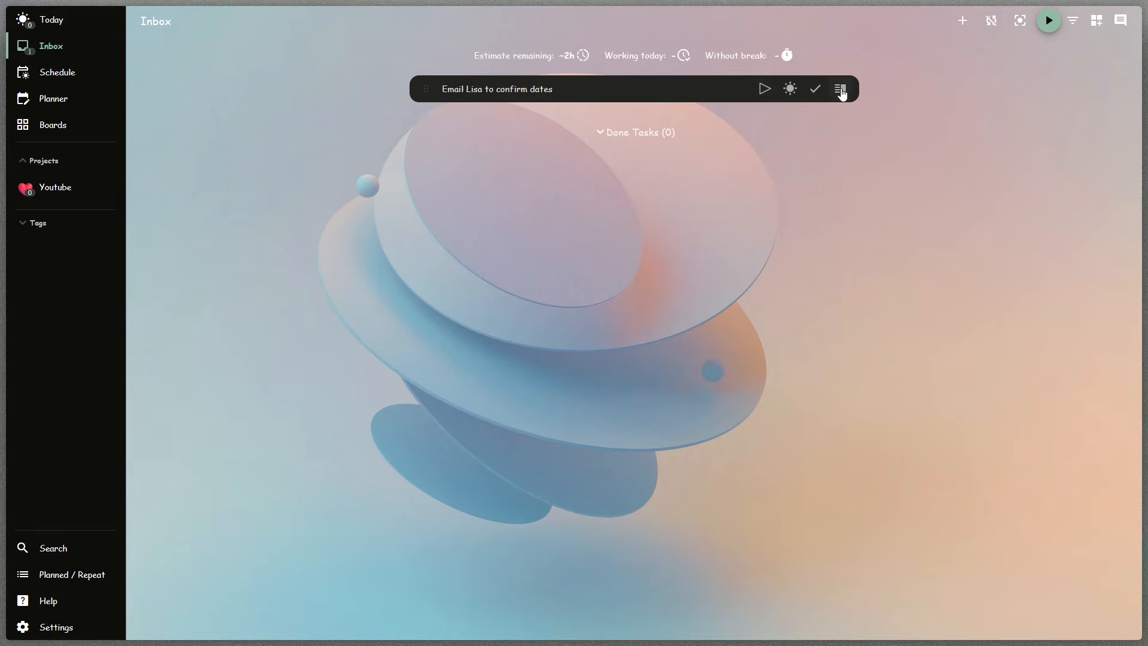
Step: Schedule the Inbox email task for today at 16:00 with a reminder when it starts
left_click(841, 90)
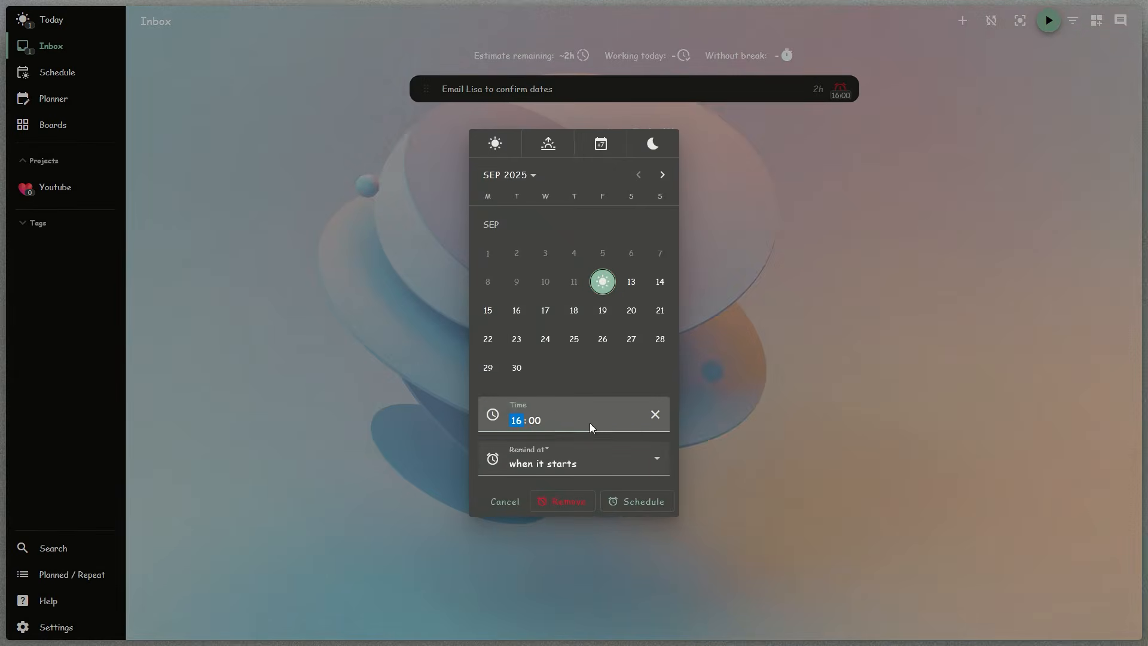
left_click(644, 502)
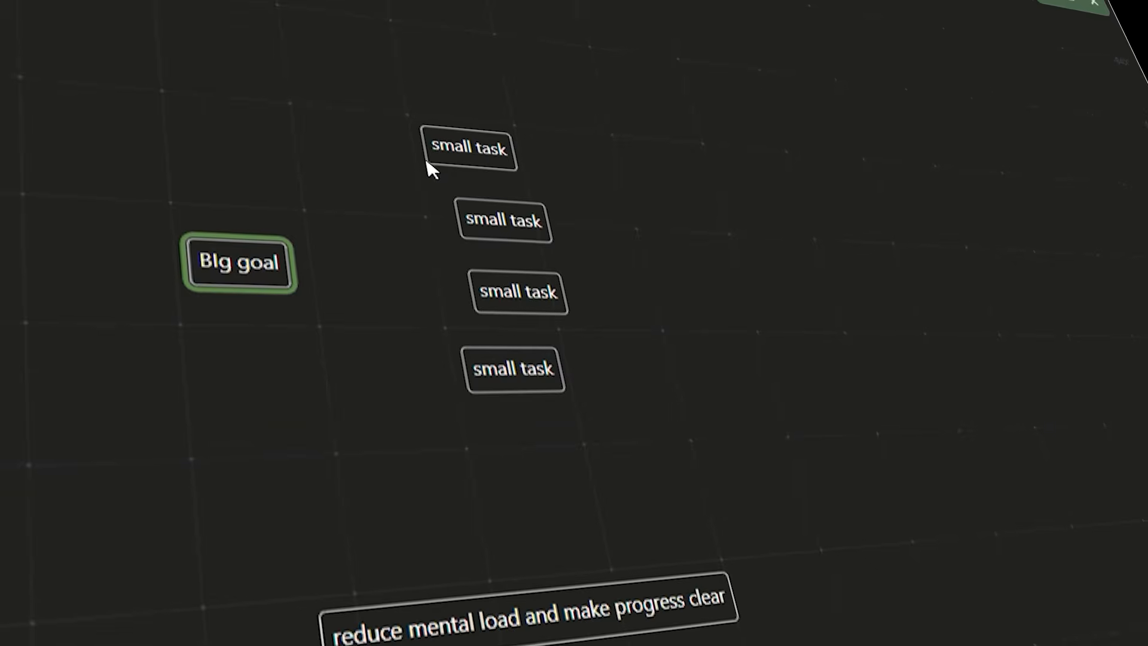
Step: On the diagram canvas, draw arrows from the "BIg goal" node to the remaining "small task" nodes
left_click_drag(293, 260, 545, 213)
left_click_drag(296, 259, 491, 287)
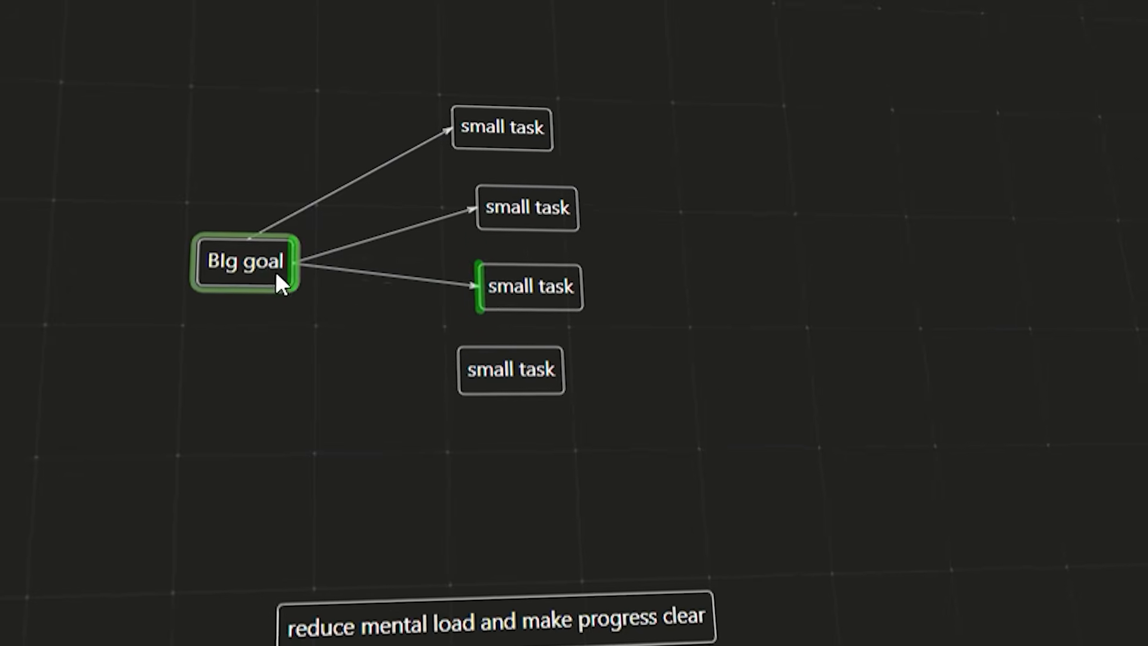
left_click_drag(281, 278, 492, 371)
Step: Enclose the goal and its small tasks in the box labelled "reduce mental load and make progress clear"
left_click_drag(179, 51, 711, 440)
left_click_drag(262, 264, 406, 609)
left_click(406, 608)
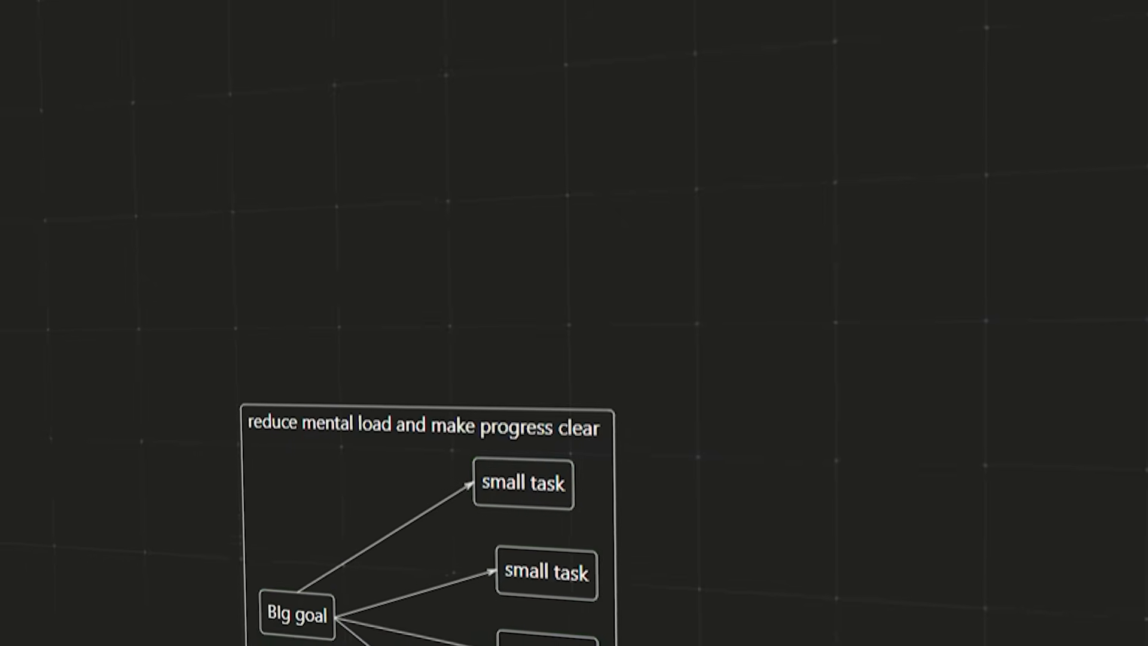
scroll(495, 598, "down", 5)
double_click(420, 543)
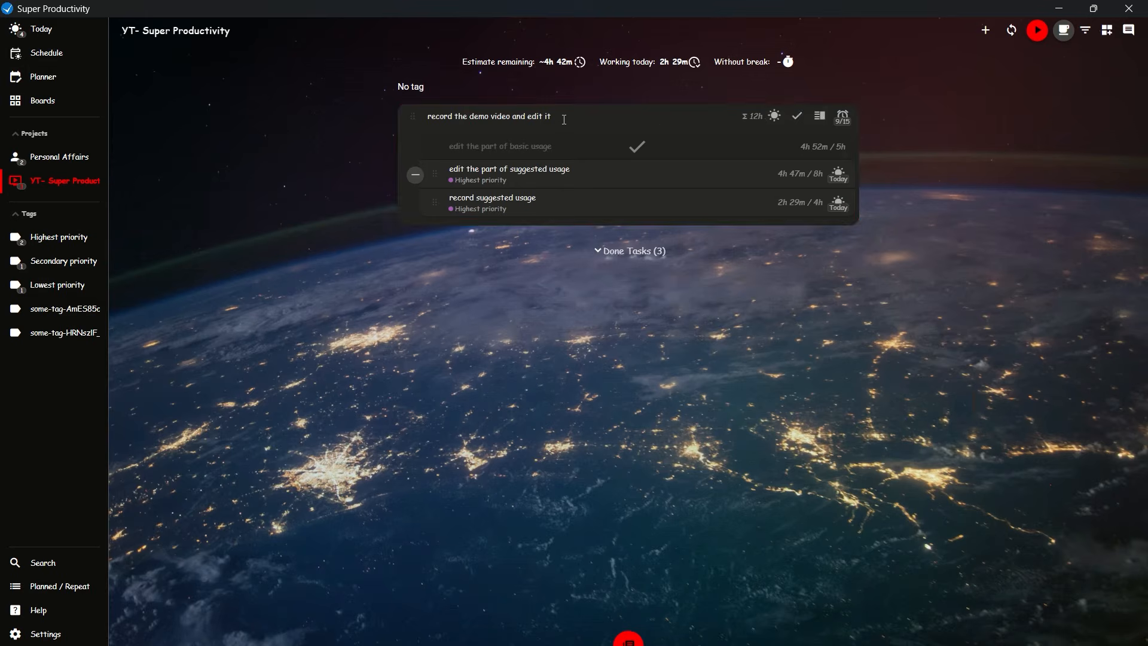
right_click(636, 115)
left_click(699, 206)
type("SP")
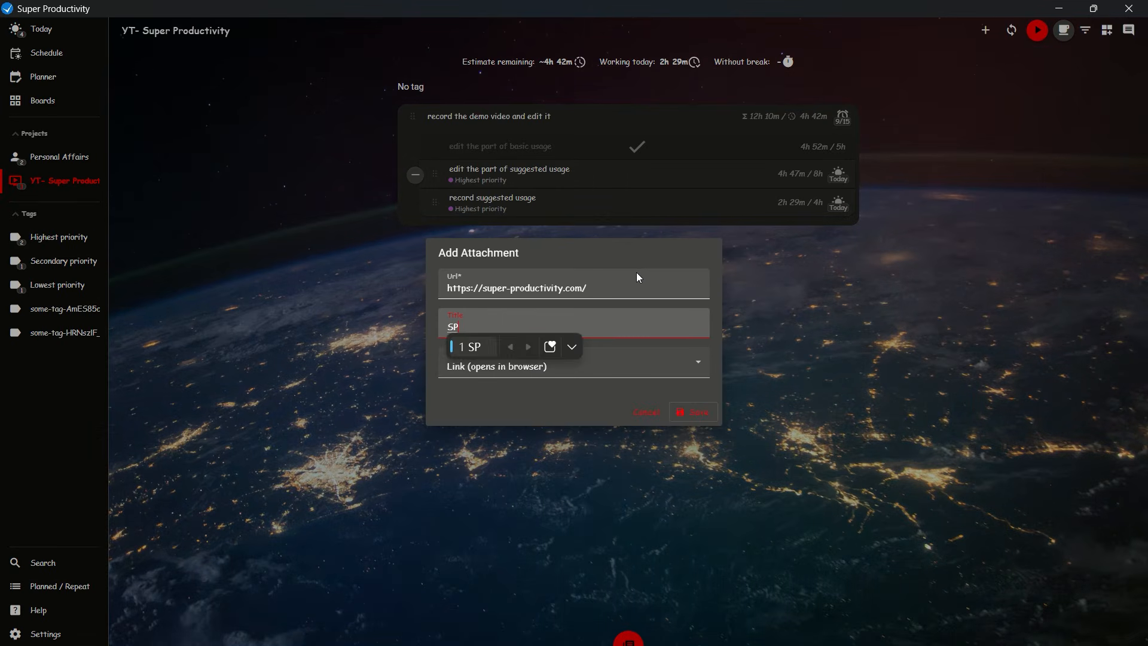
type(" website")
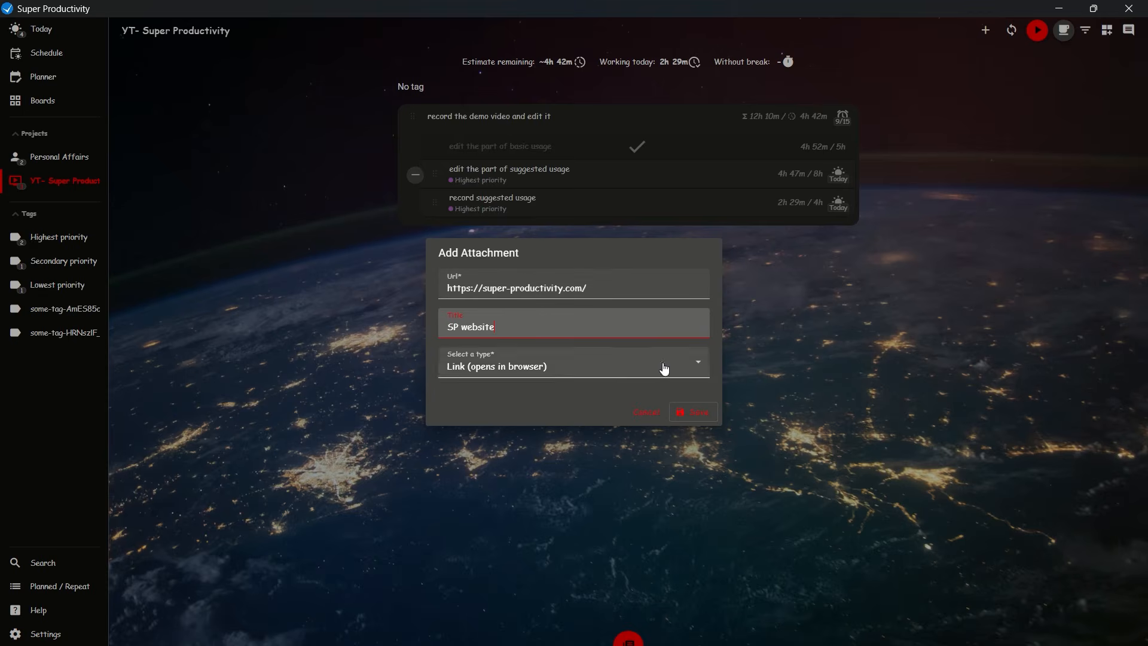
left_click(701, 413)
left_click(820, 115)
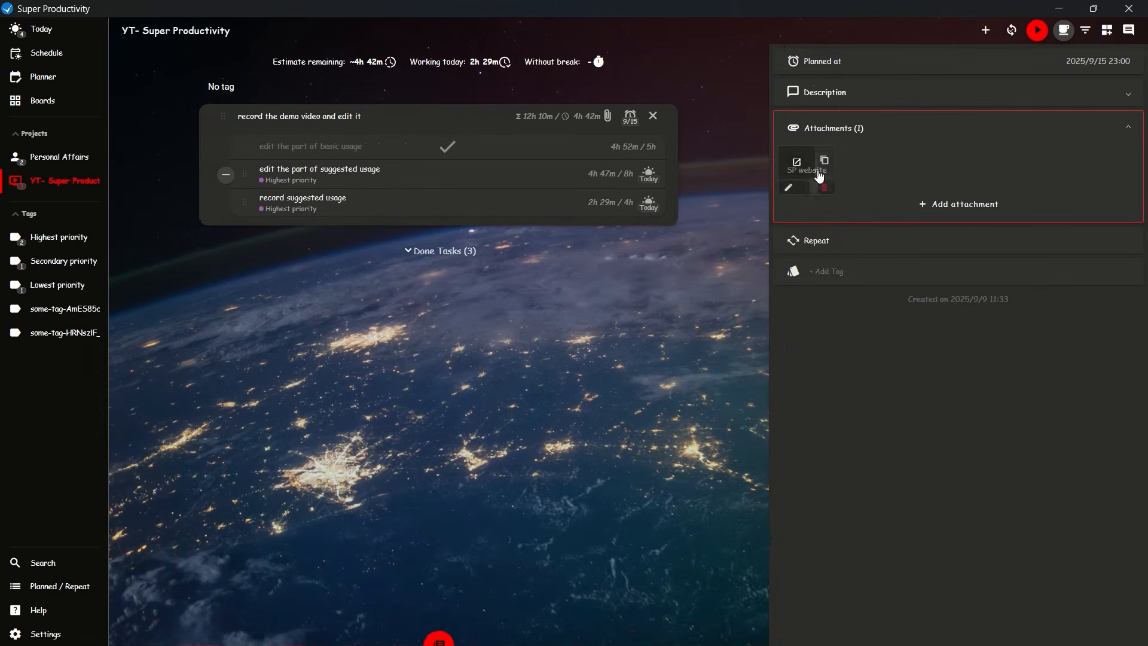
left_click(796, 165)
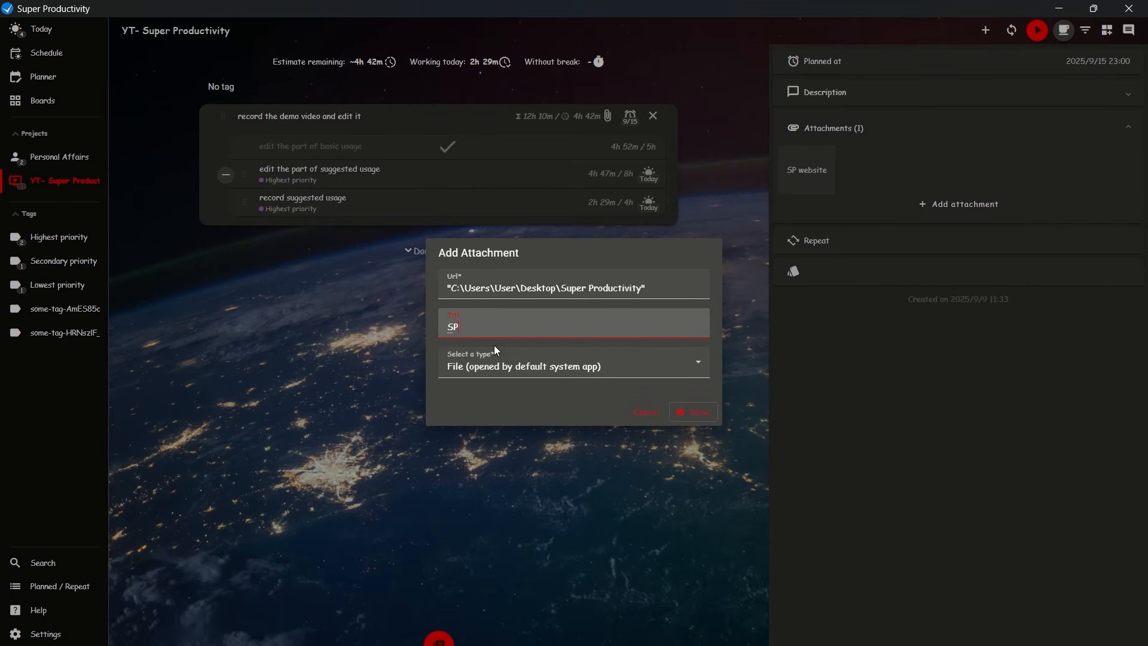
Step: Attach "C:\Users\User\Desktop\Super Productivity" to the task as a file opened by the default system app, titled "SP file"
type("file")
left_click(489, 347)
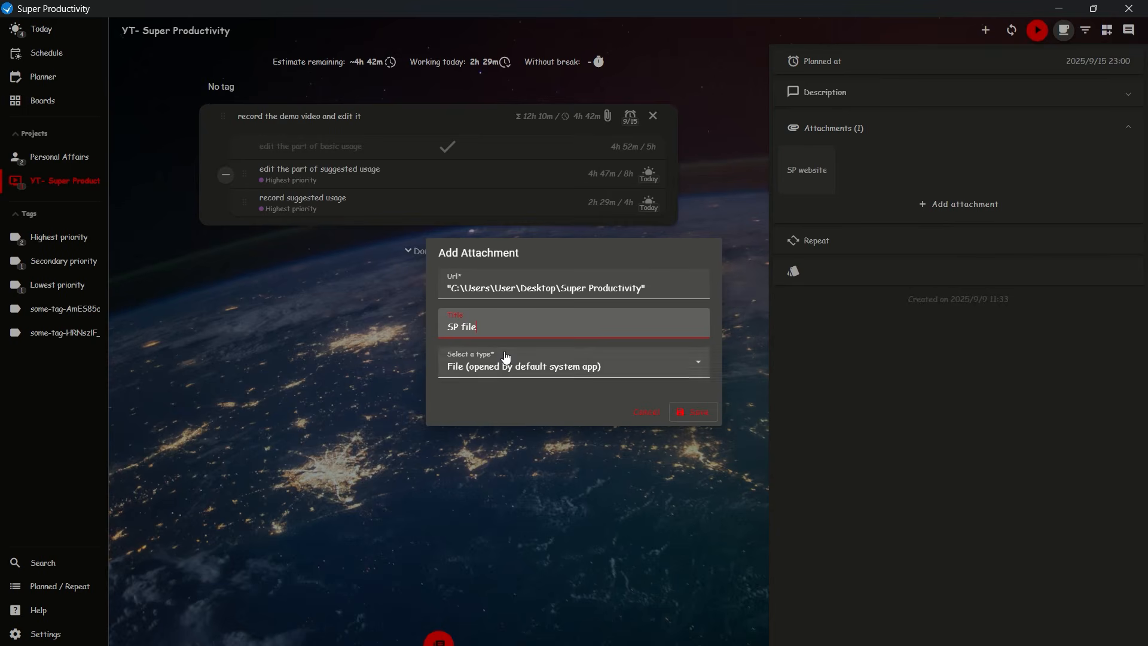
left_click(691, 411)
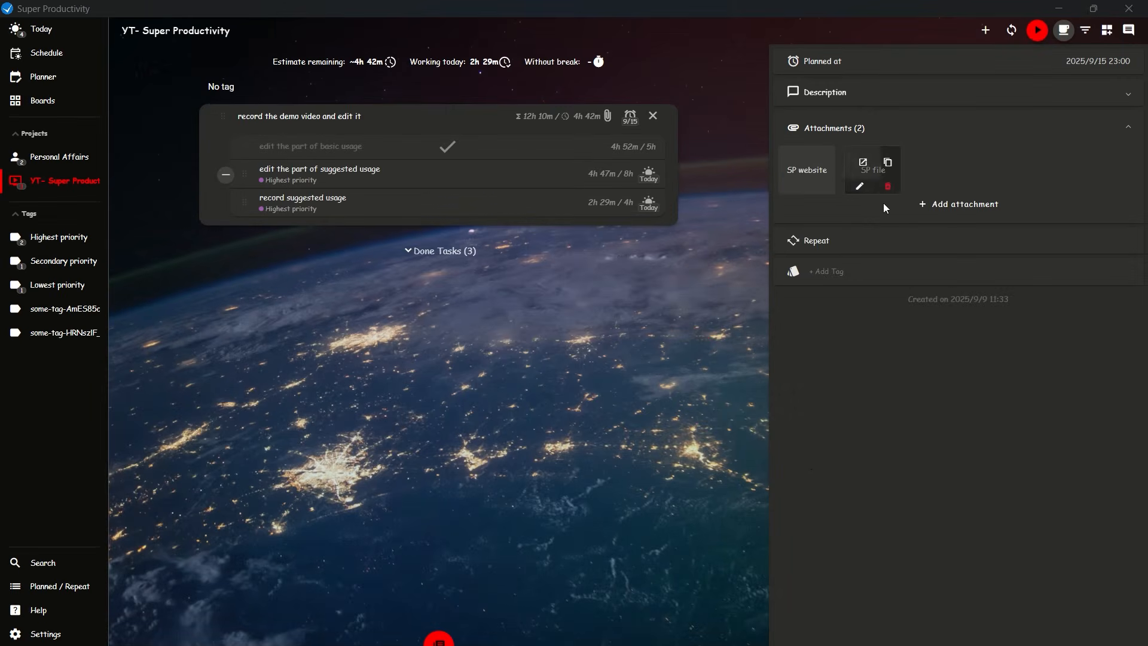
left_click(859, 190)
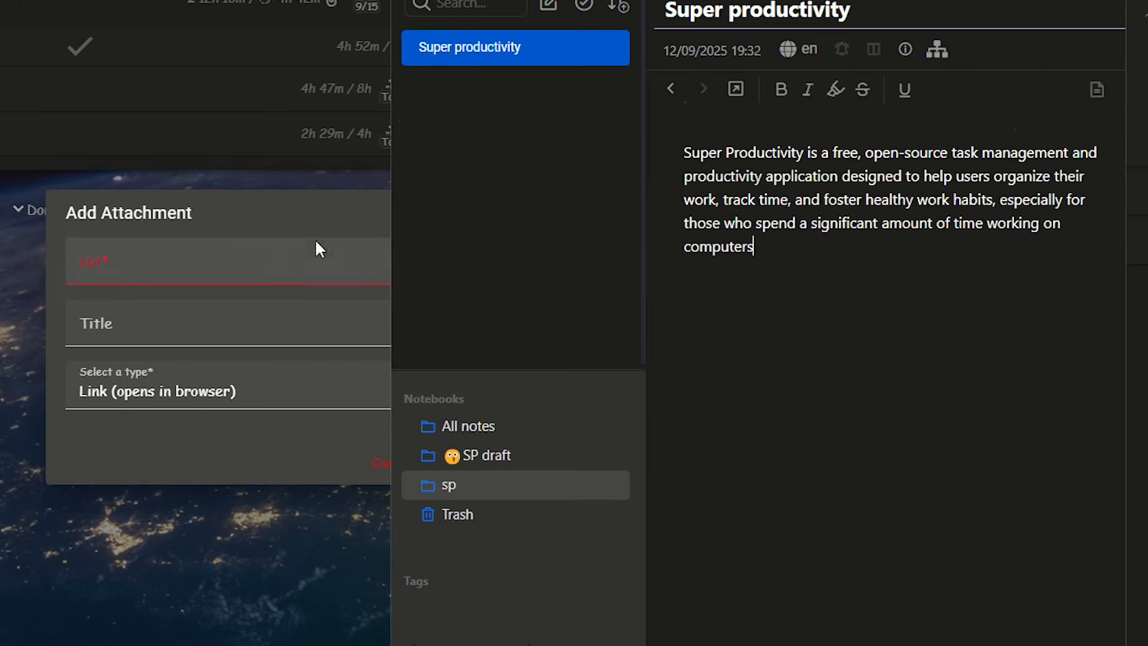
Step: Copy the external link of the "Super productivity" note in Joplin and paste it as the new attachment's URL
right_click(507, 38)
key("Escape")
right_click(544, 46)
left_click(698, 394)
left_click(171, 271)
key("ctrl+v")
Step: Save the note attachment as a file opened by the default system app, titled "Sp joplin note", and open it
left_click(187, 410)
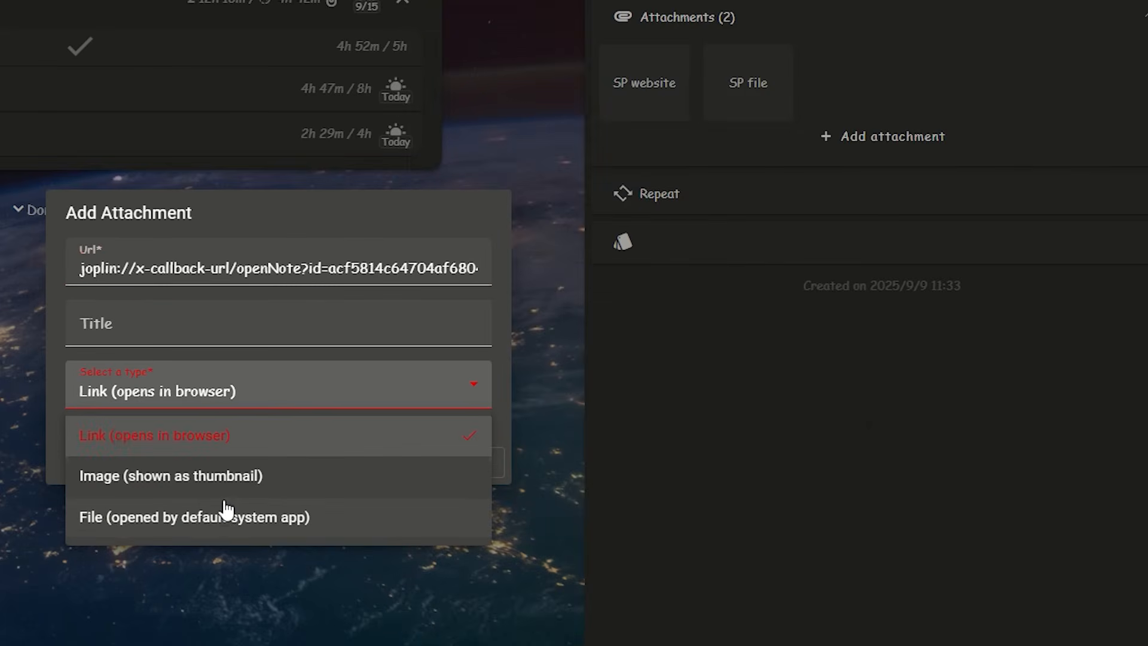
left_click(226, 514)
left_click(190, 349)
type("Sp jop")
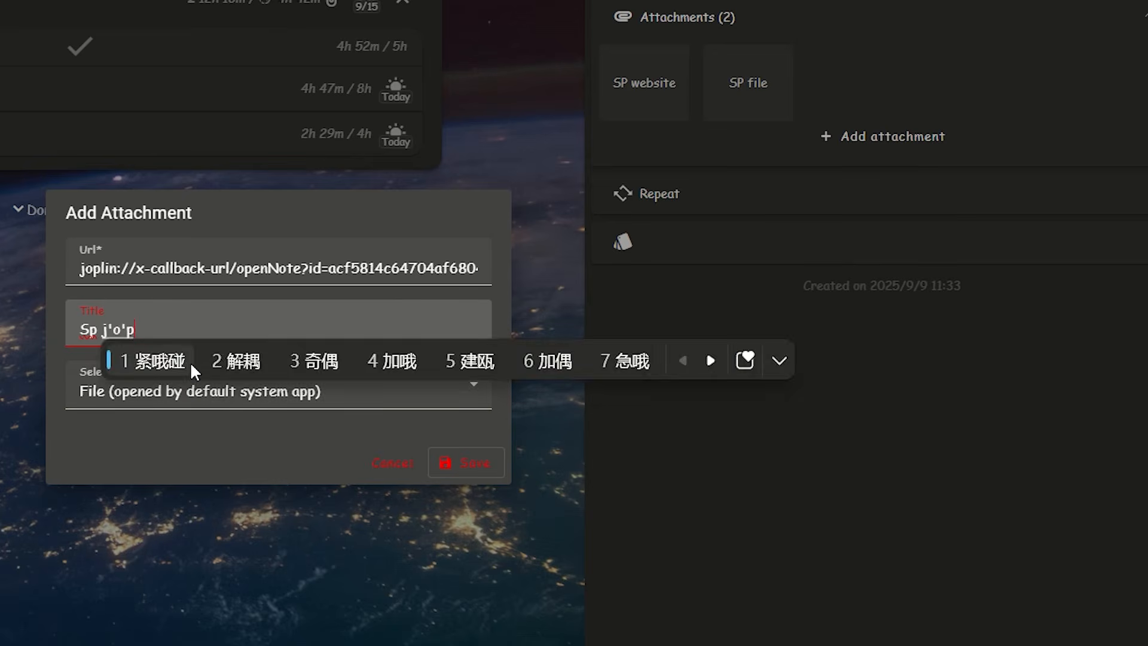
type("lin")
key("Return")
type("note")
key("Return")
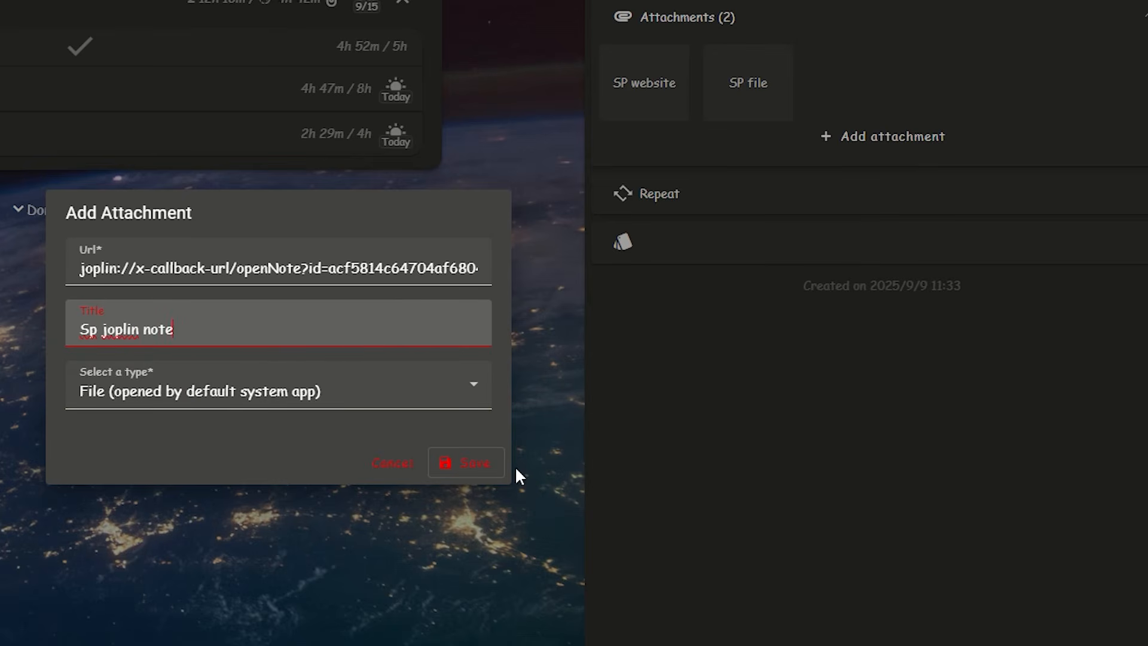
left_click(484, 466)
mouse_move(838, 77)
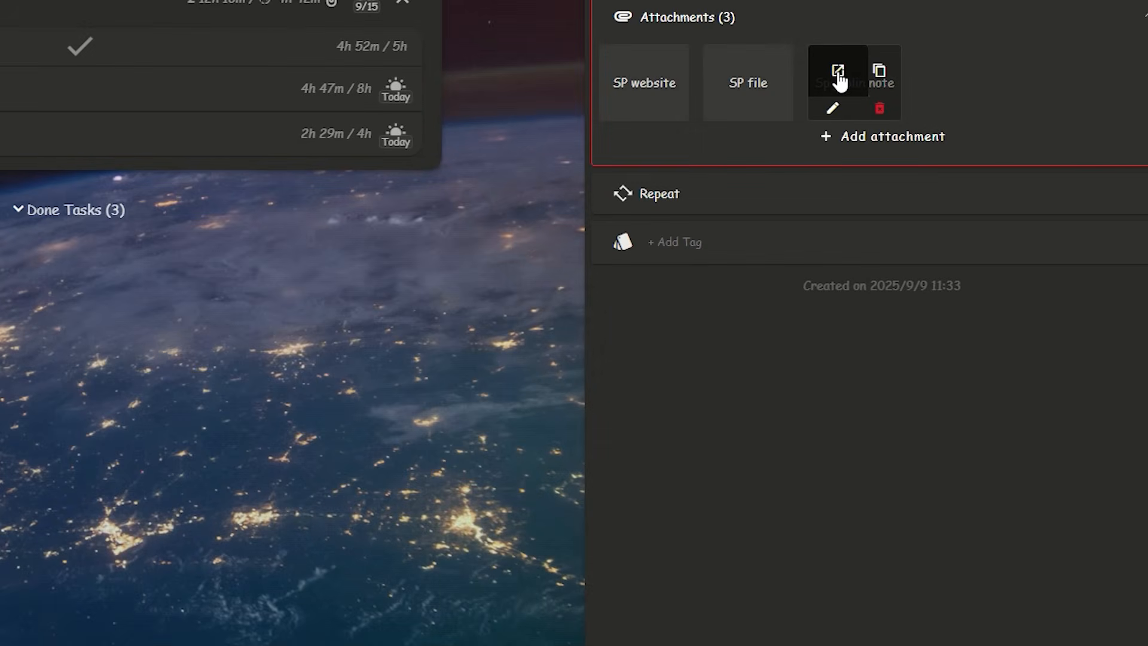
left_click(838, 72)
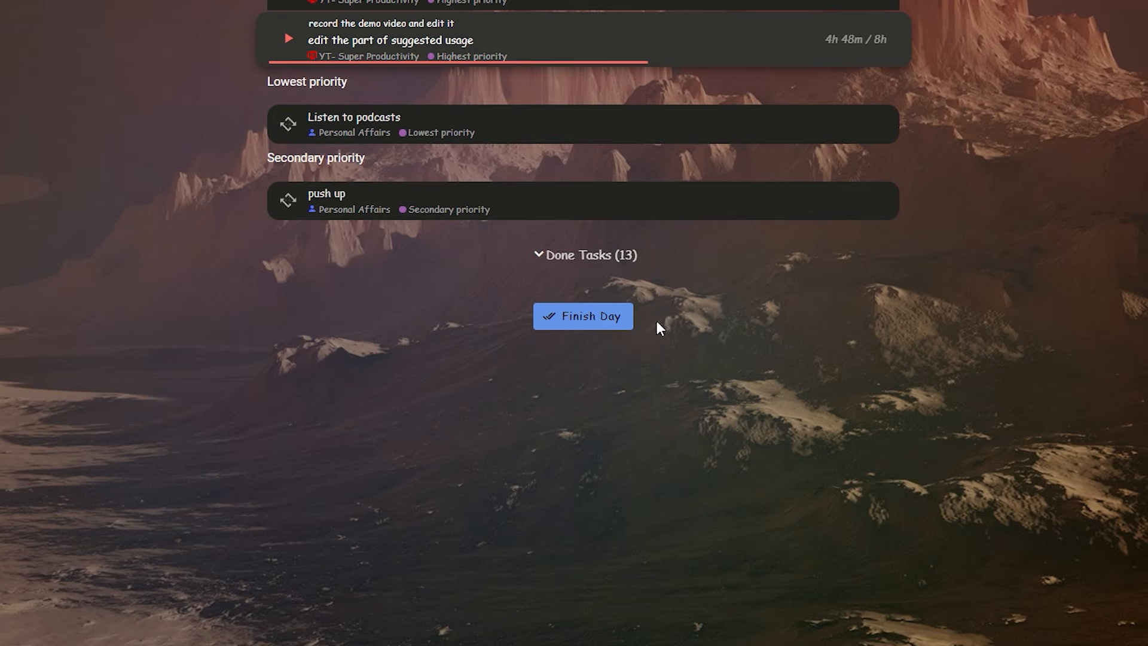
Step: Start finishing the day and review the daily summary of time spent and estimates per project
left_click(605, 315)
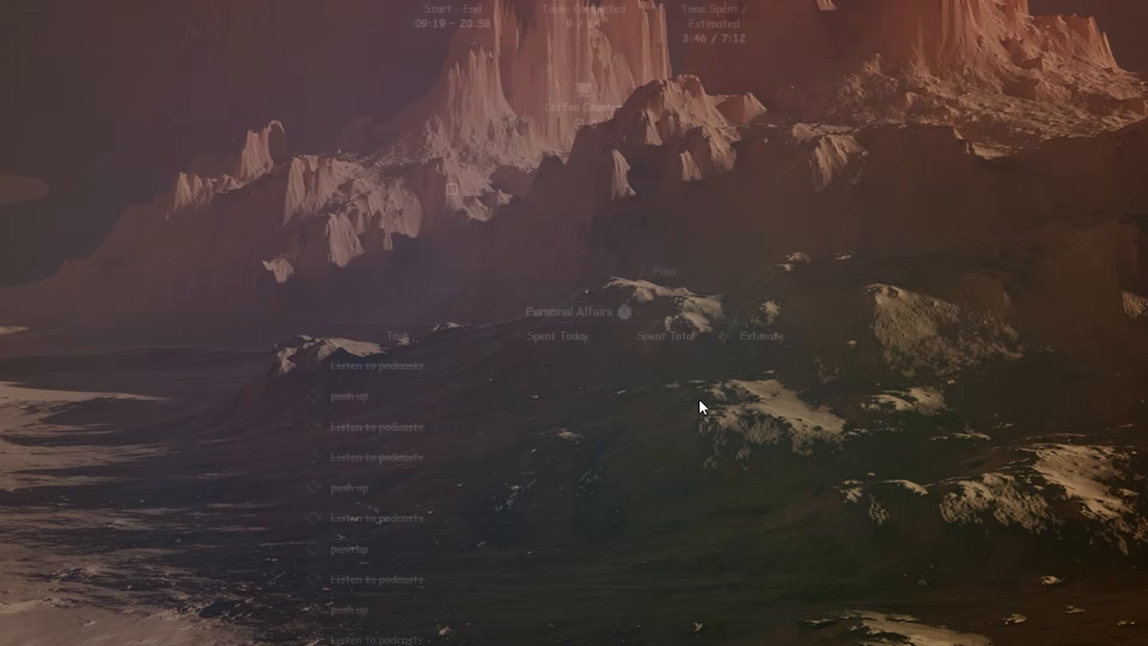
scroll(644, 252, "down", 5)
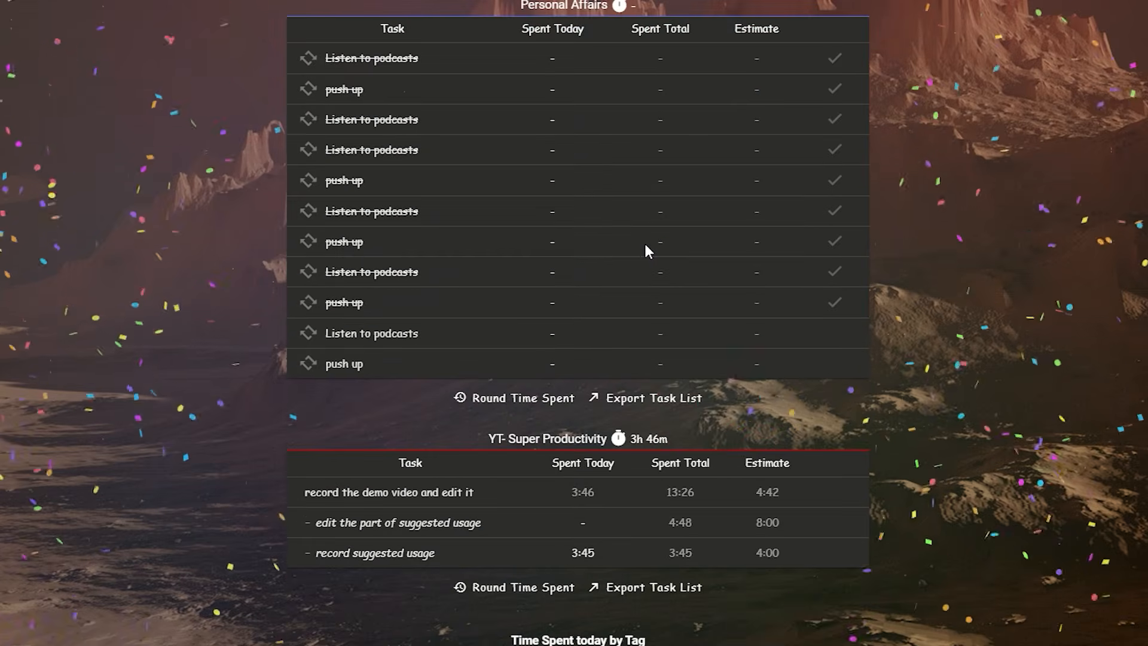
scroll(658, 246, "up", 5)
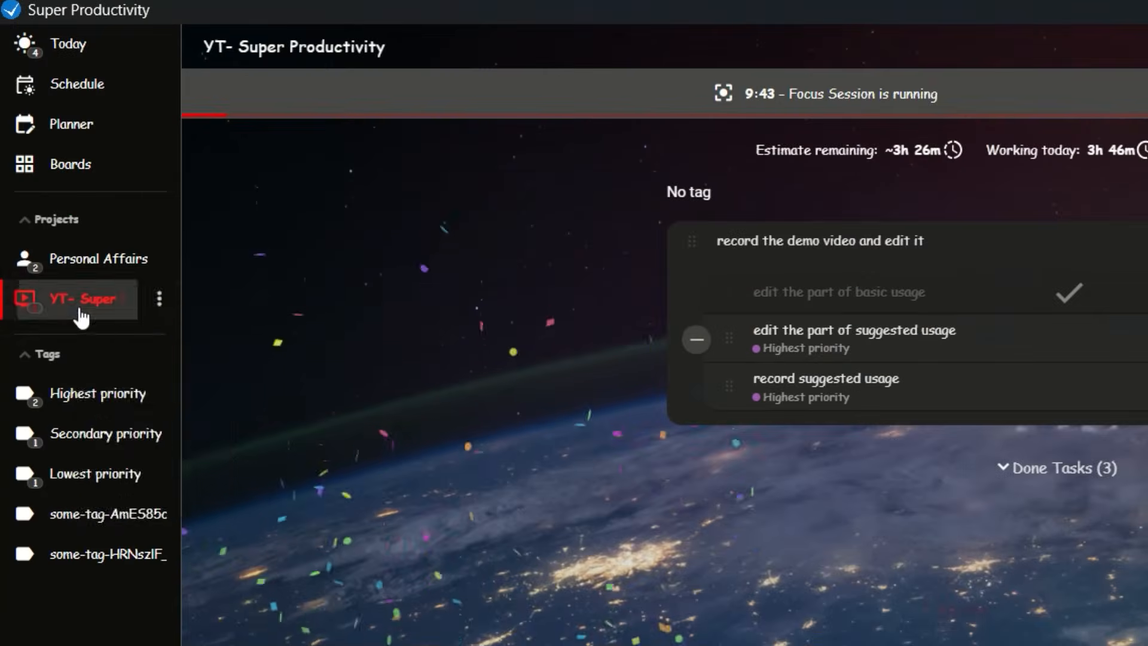
Step: Open the quick history of the YT- Super Productivity project
right_click(60, 202)
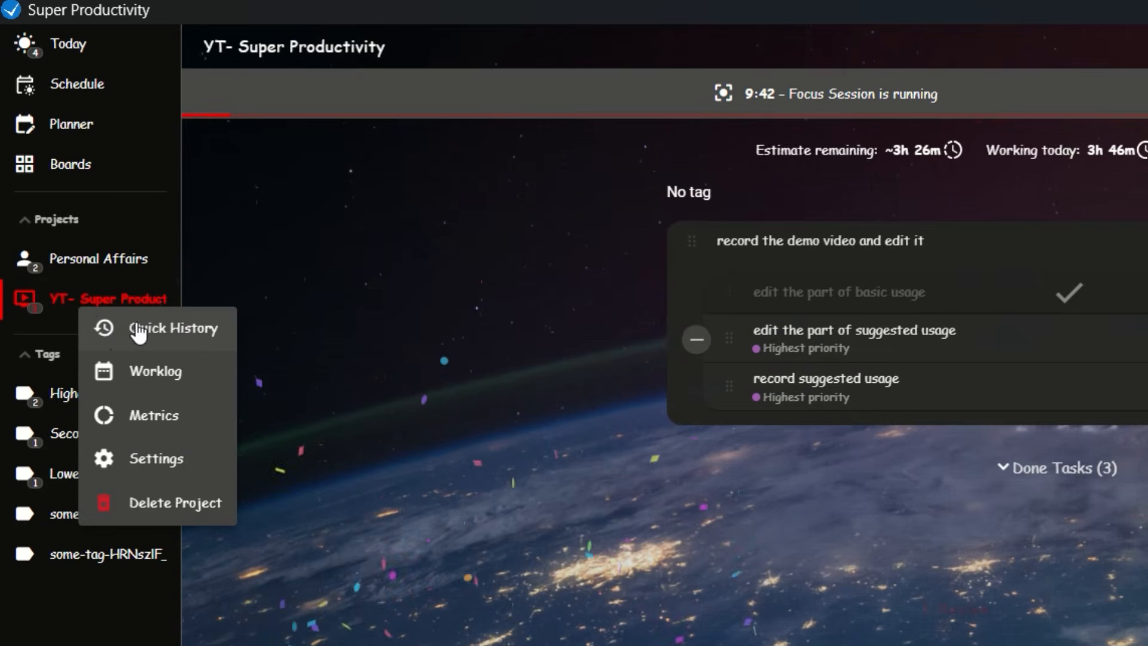
left_click(162, 342)
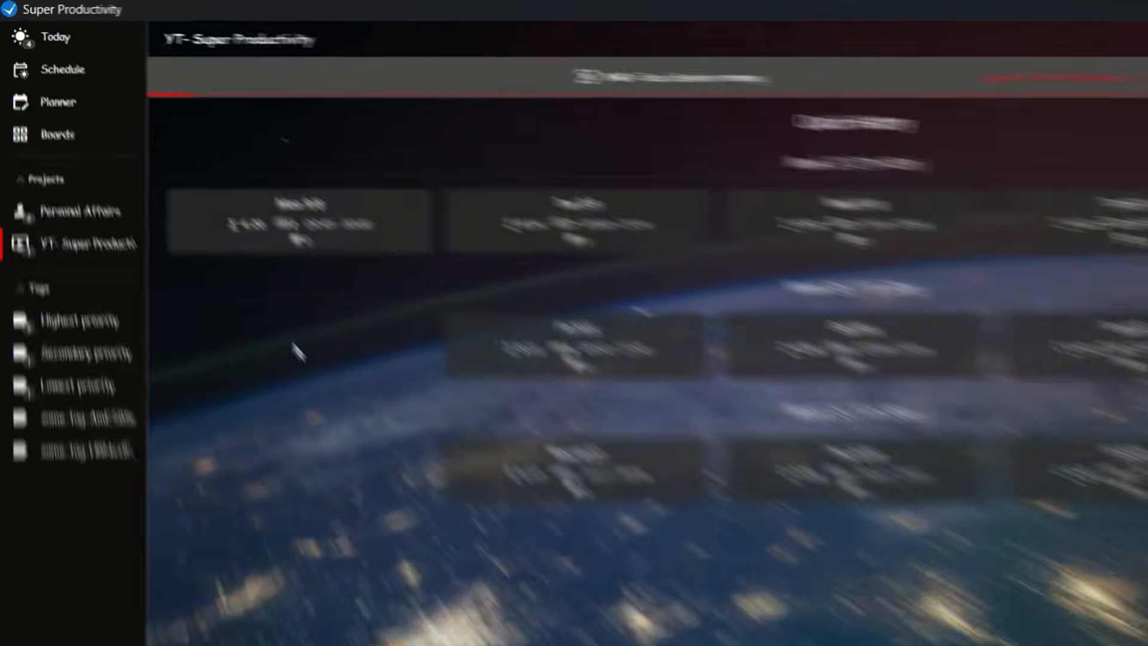